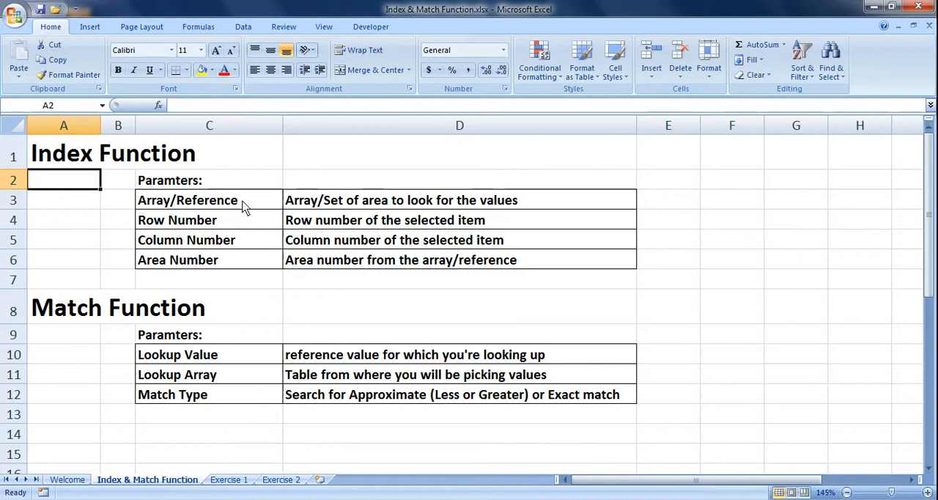
Review the Index Function parameters and their descriptions, from Array/Reference through Row Number and Column Number to Area Number.
left_click_drag(241, 205, 254, 268)
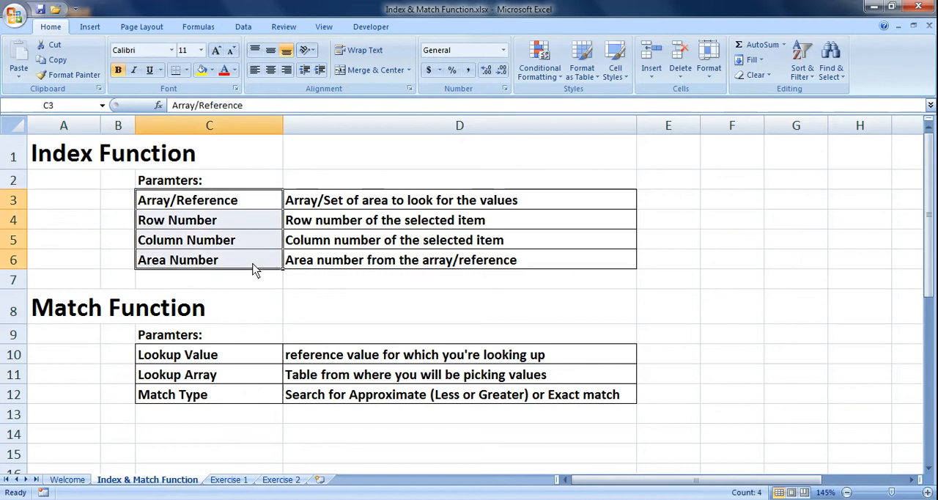
left_click(252, 202)
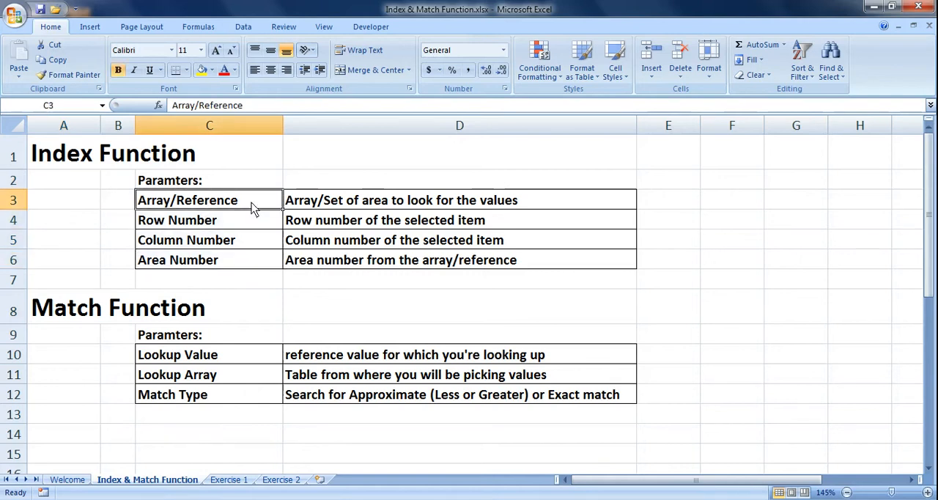
left_click(325, 204)
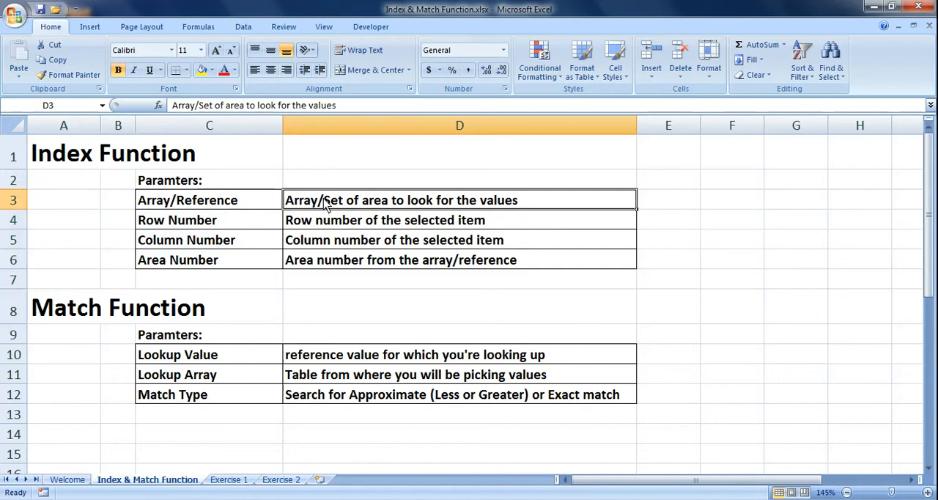
left_click(248, 223)
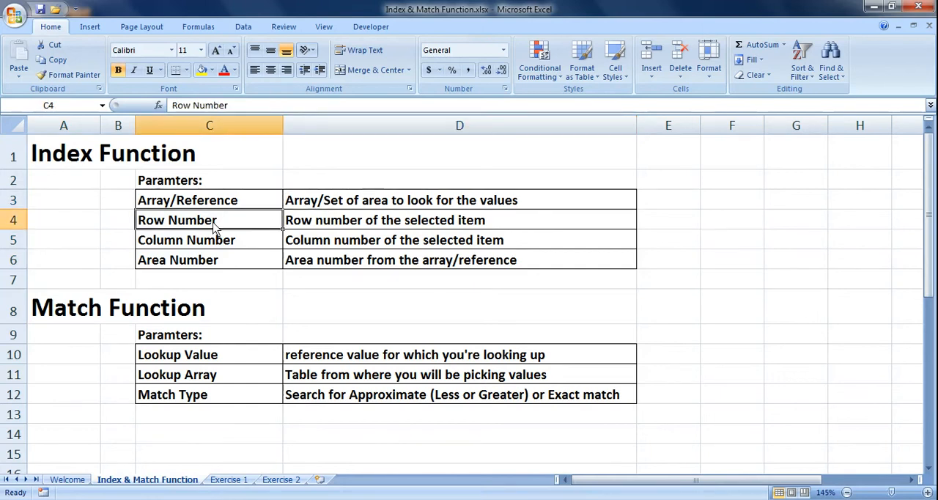
left_click(342, 204)
left_click_drag(265, 224, 339, 223)
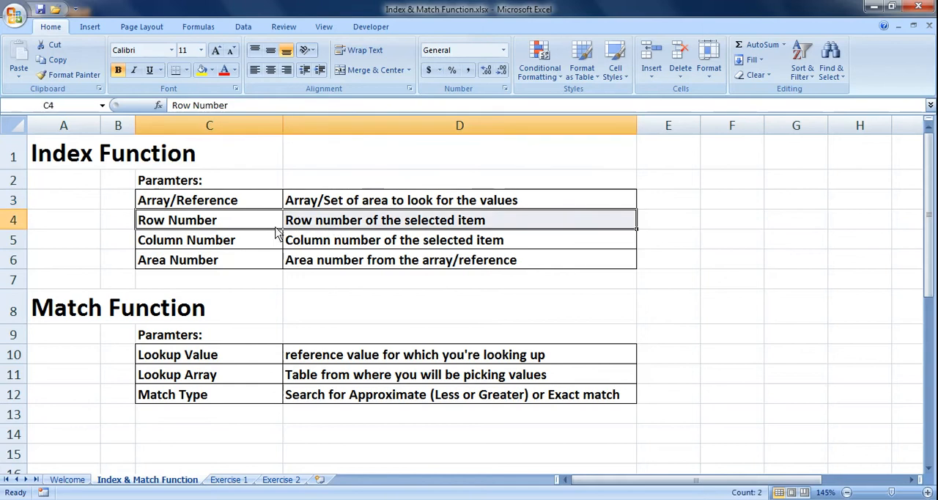
left_click(246, 248)
left_click_drag(249, 247, 326, 247)
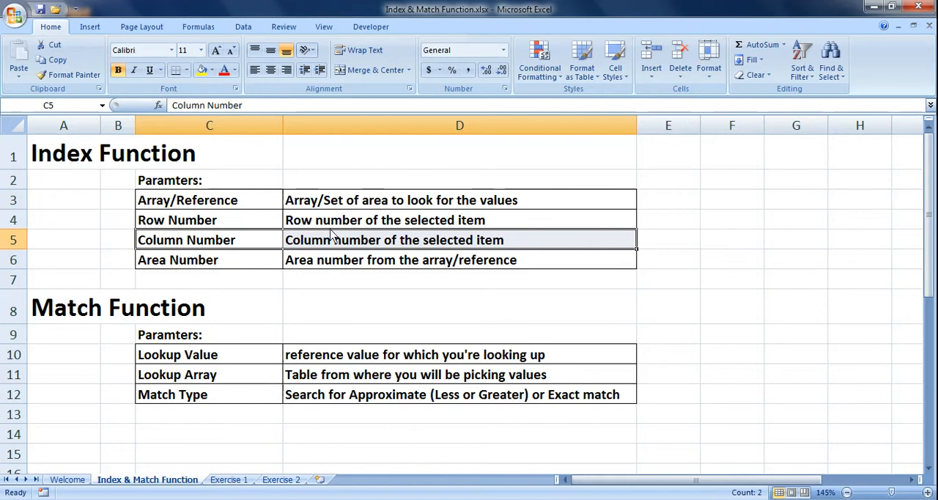
left_click(247, 264)
left_click_drag(250, 264, 323, 268)
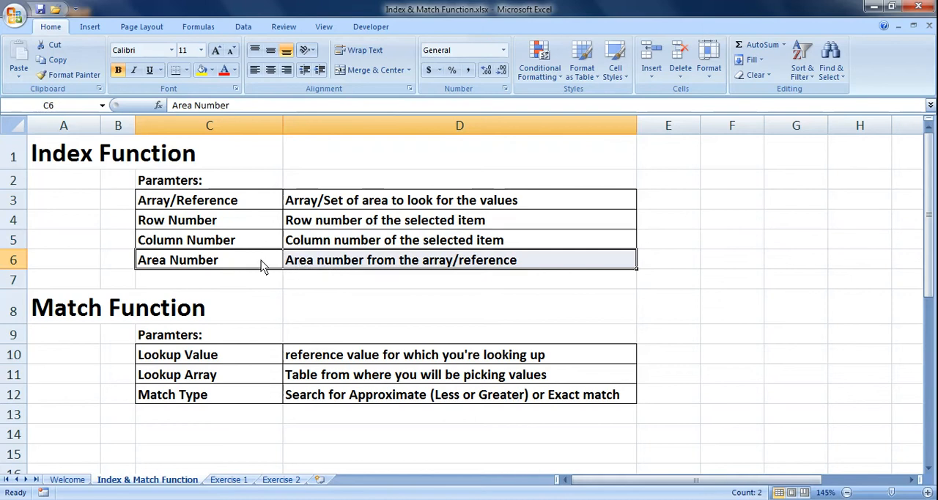
left_click(246, 207)
left_click_drag(246, 207, 306, 207)
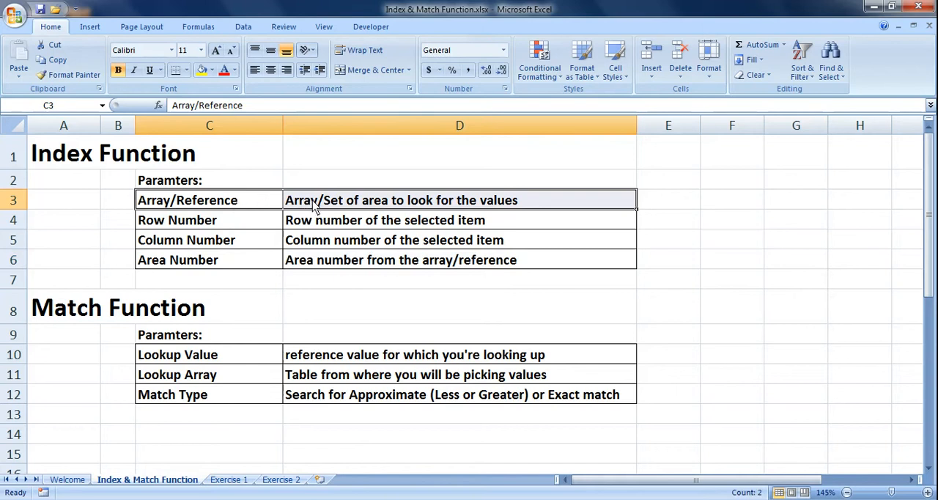
left_click_drag(260, 267, 313, 262)
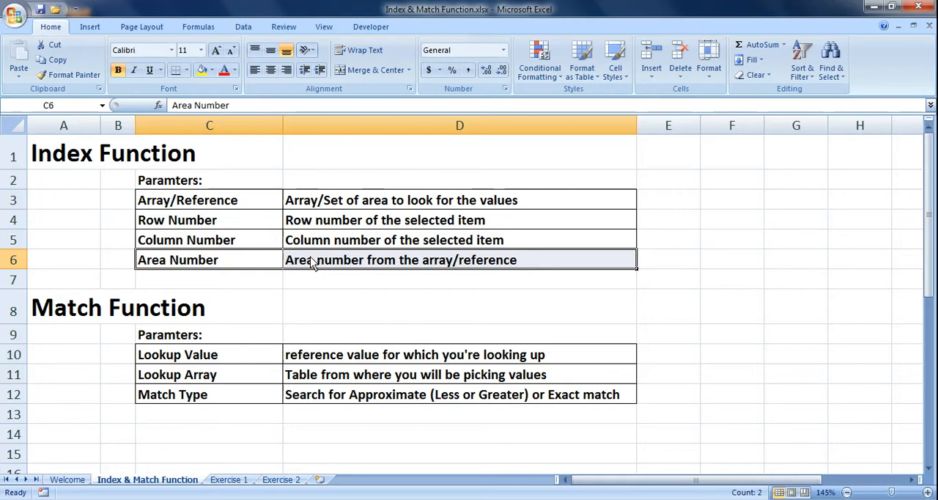
Review the Match Function parameters Lookup Value, Lookup Array and Match Type, including the description of the match type.
left_click(74, 315)
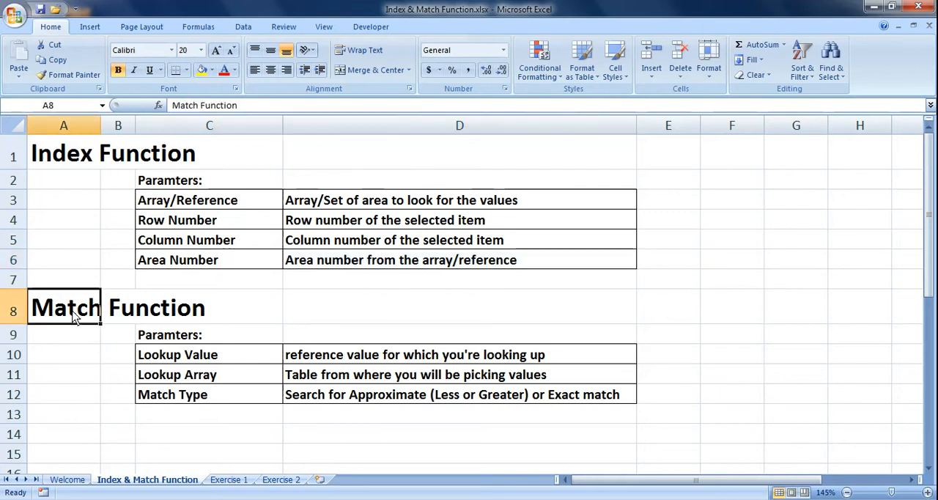
left_click_drag(235, 353, 247, 409)
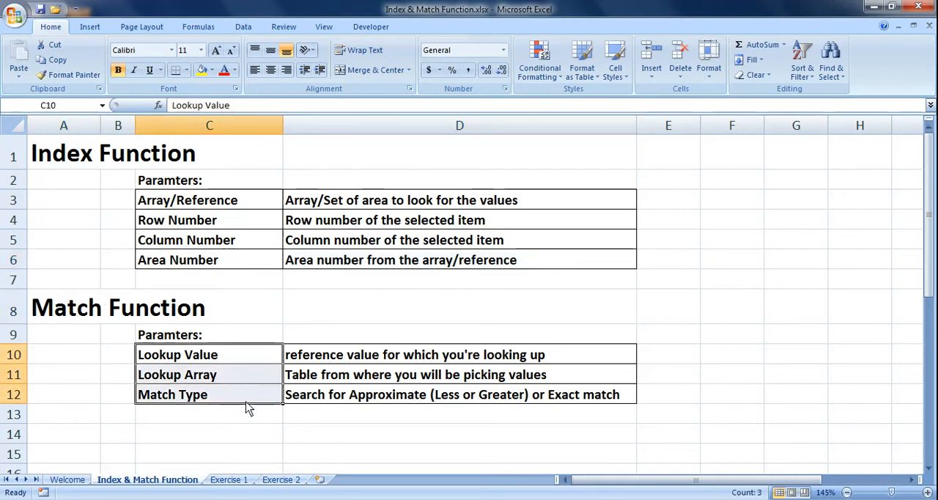
left_click(246, 358)
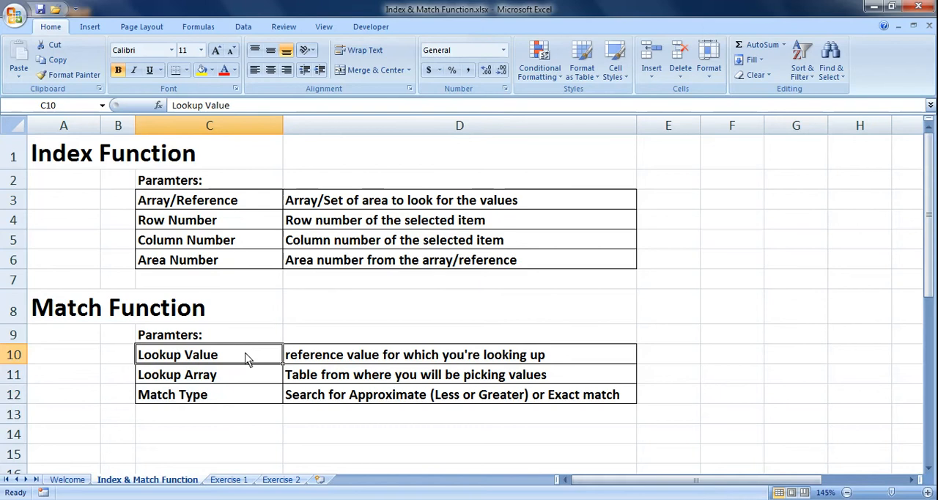
left_click(238, 375)
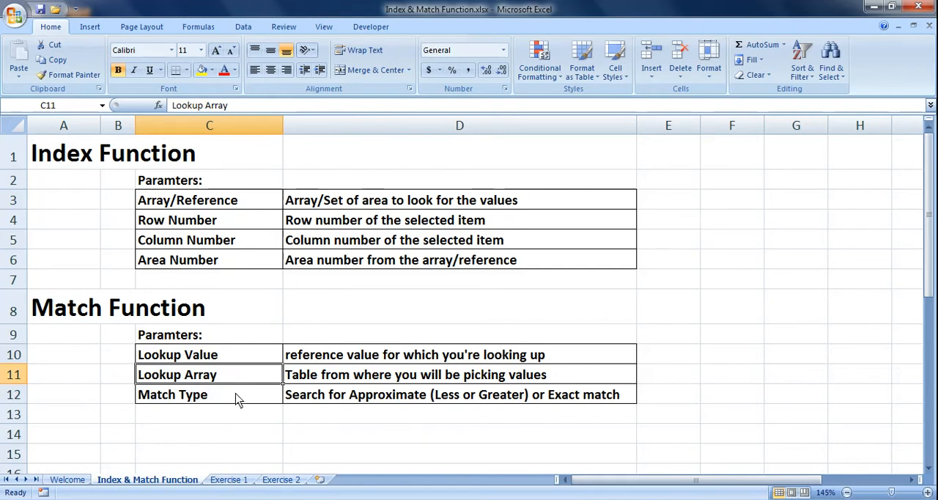
left_click(235, 396)
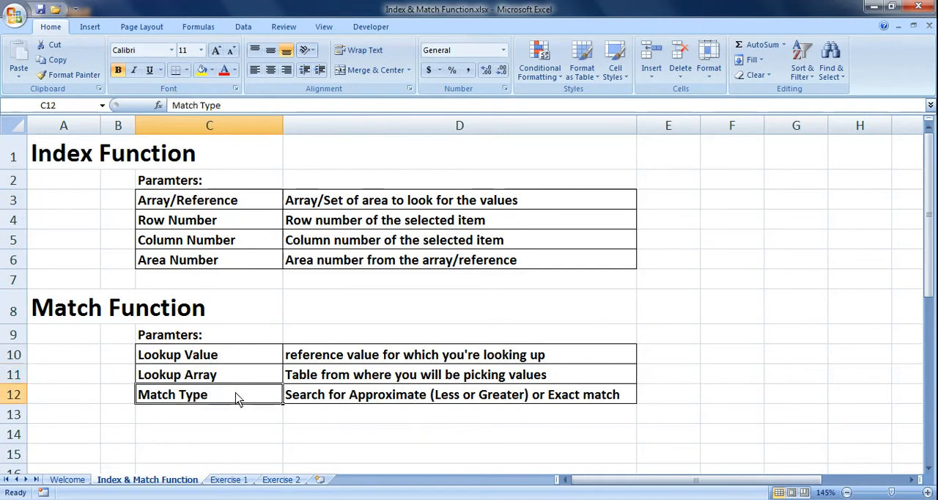
left_click(499, 395)
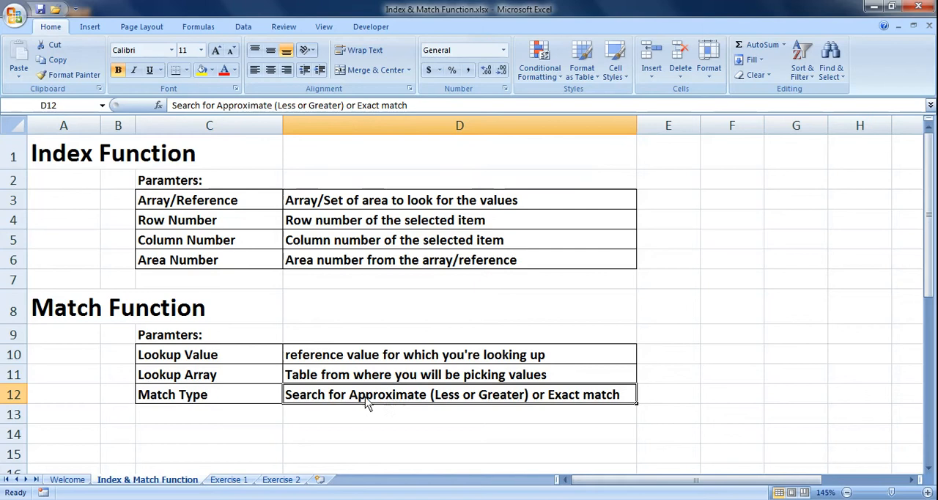
left_click(83, 394)
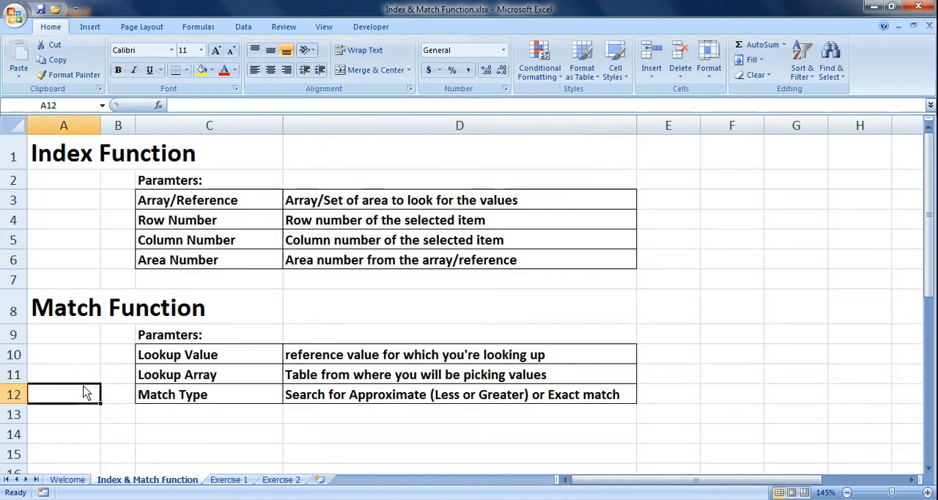
left_click(59, 164)
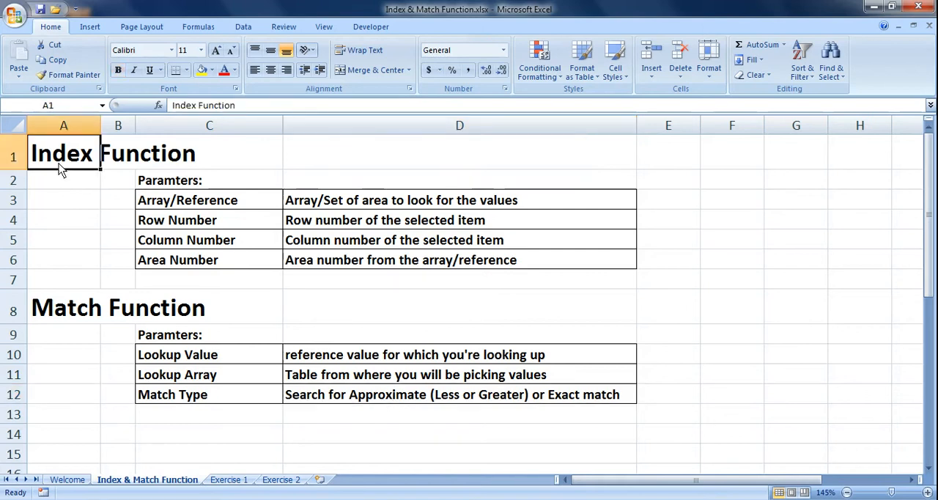
left_click(66, 307)
Open the Exercise 1 sheet and examine its marks table and the yellow answer cells for the Index and Match exercises.
left_click(229, 479)
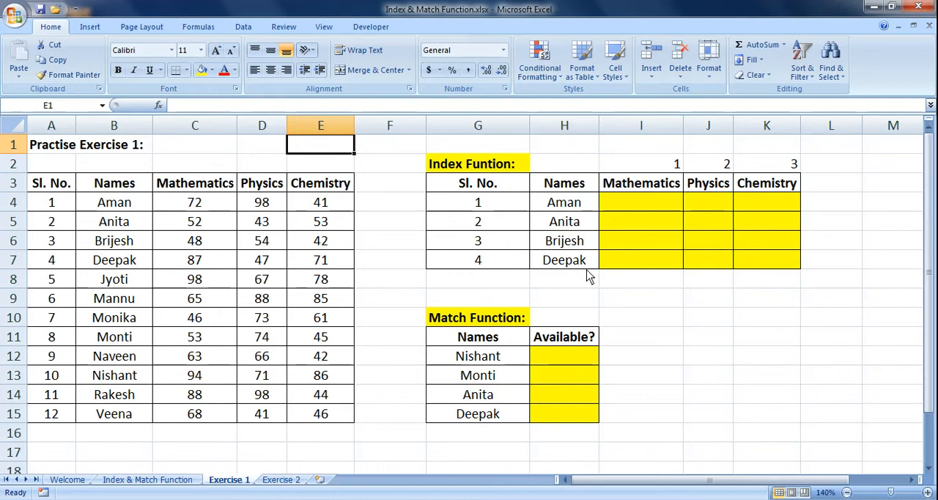
left_click(645, 295)
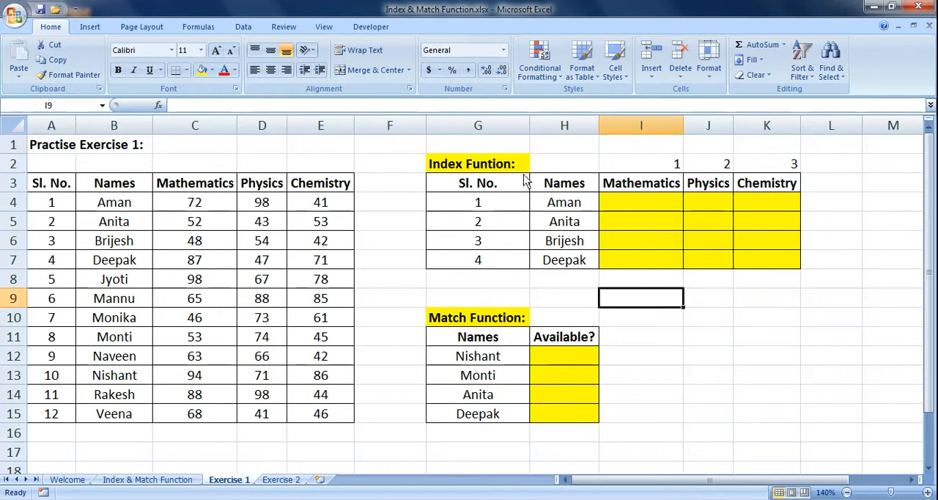
mouse_move(446, 188)
left_mouse_down()
mouse_move(637, 192)
mouse_move(787, 262)
left_mouse_up()
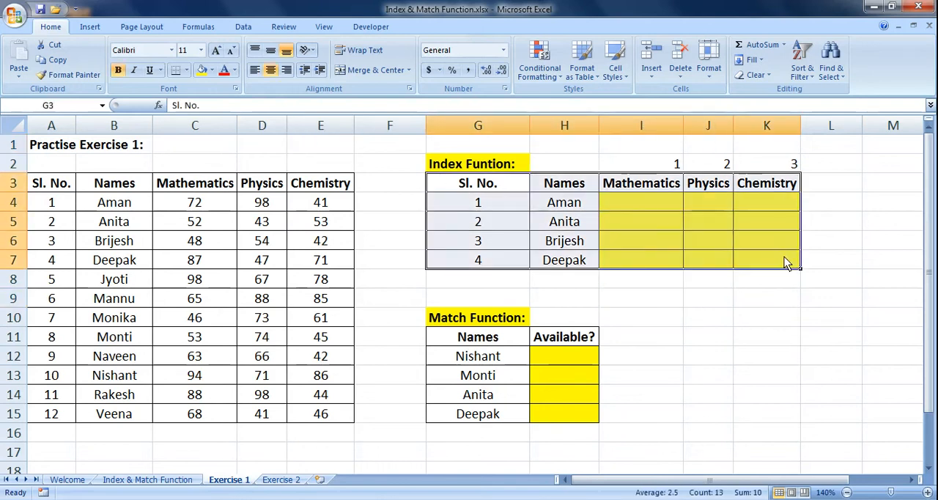
left_click(485, 167)
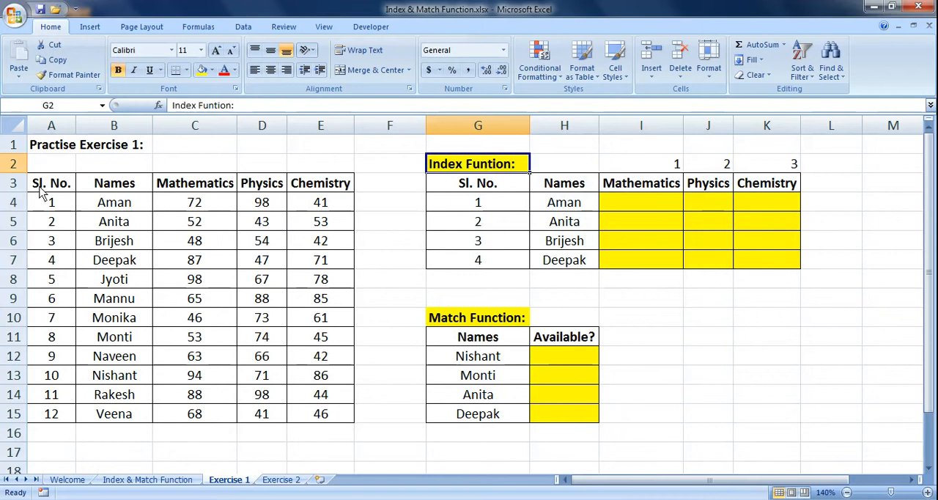
left_click_drag(41, 192, 315, 418)
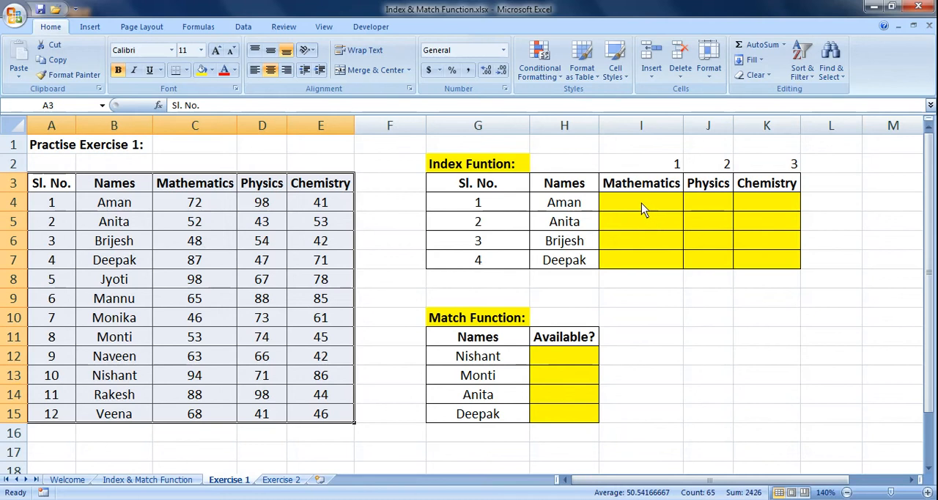
left_click(477, 168)
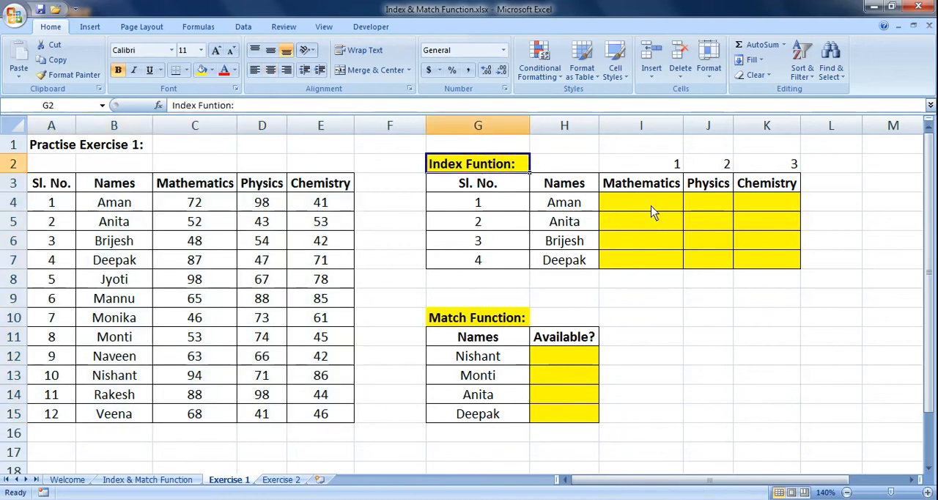
left_click_drag(654, 211, 769, 244)
left_click(504, 322)
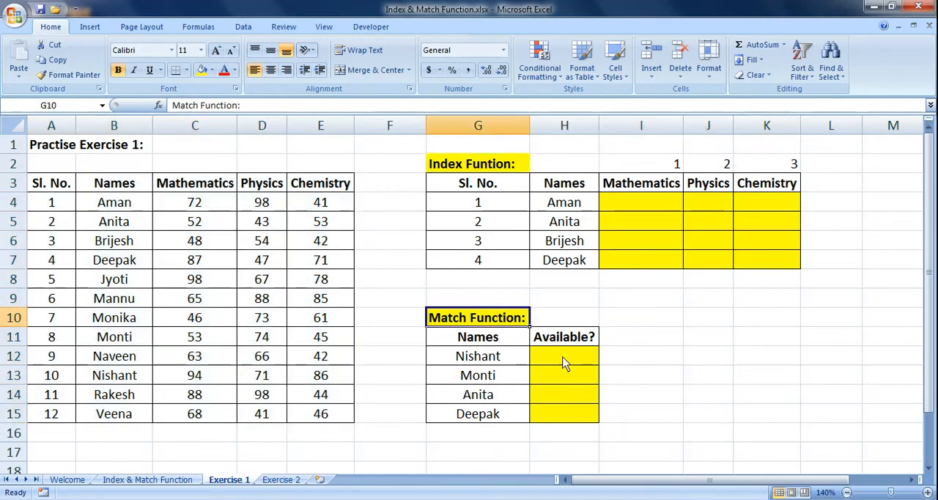
left_click_drag(564, 362, 565, 414)
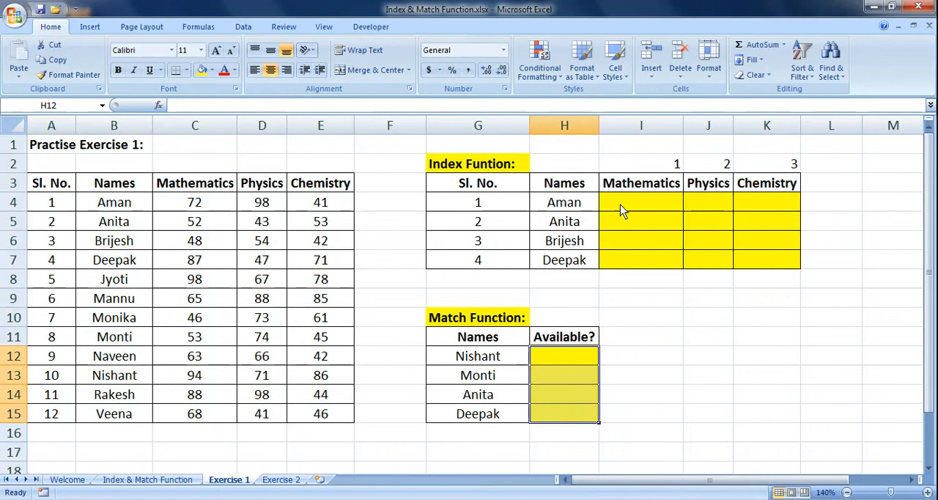
Start an INDEX formula in cell I4 with the marks range $C$4:$E$15 as its absolute array argument.
left_click(621, 203)
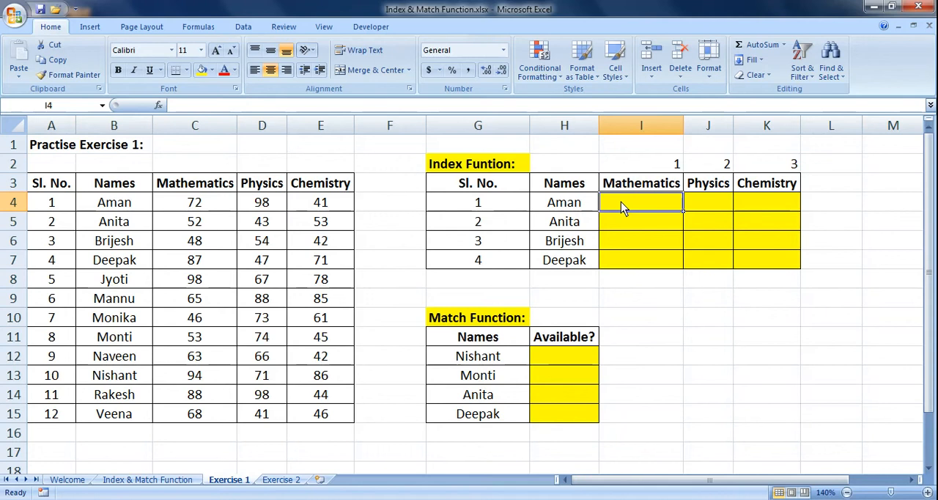
type("=index")
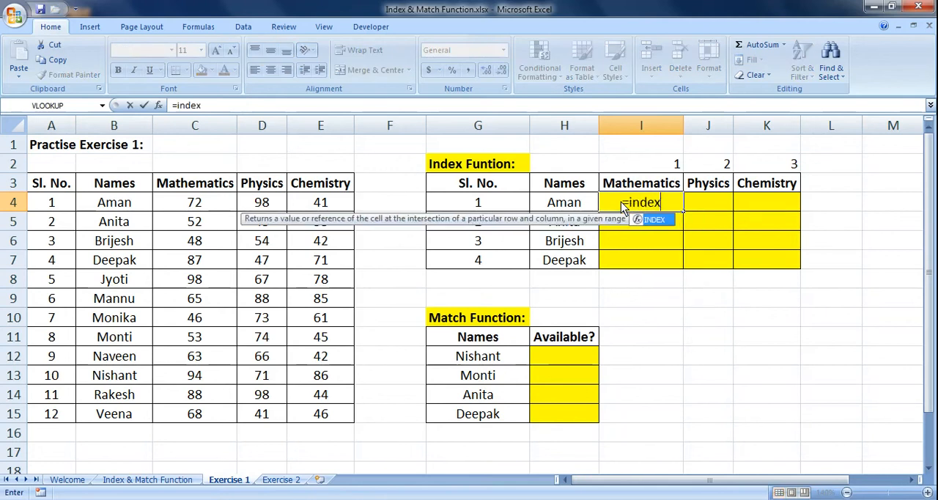
key("Tab")
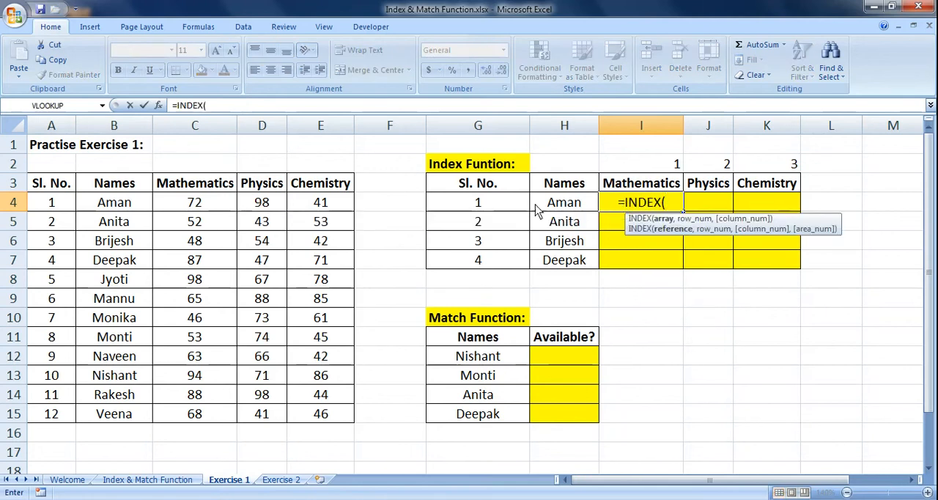
left_click_drag(179, 208, 320, 415)
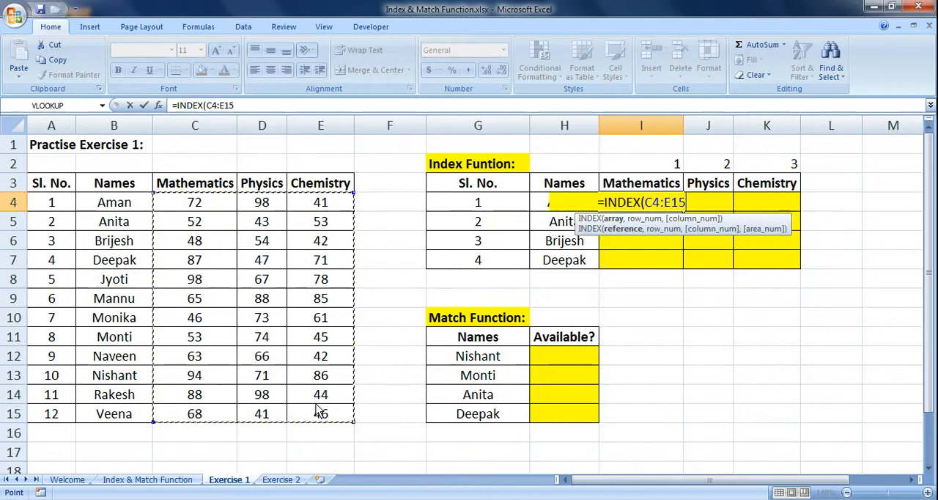
key("F4")
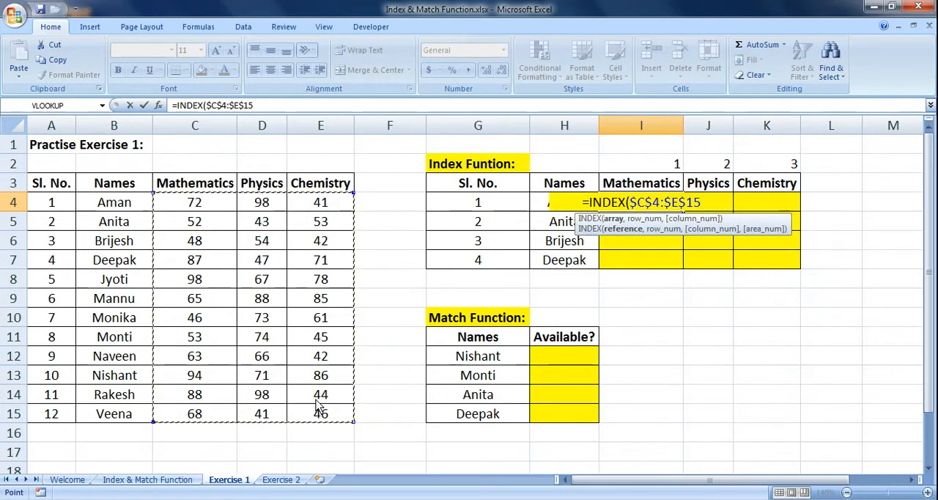
type(",")
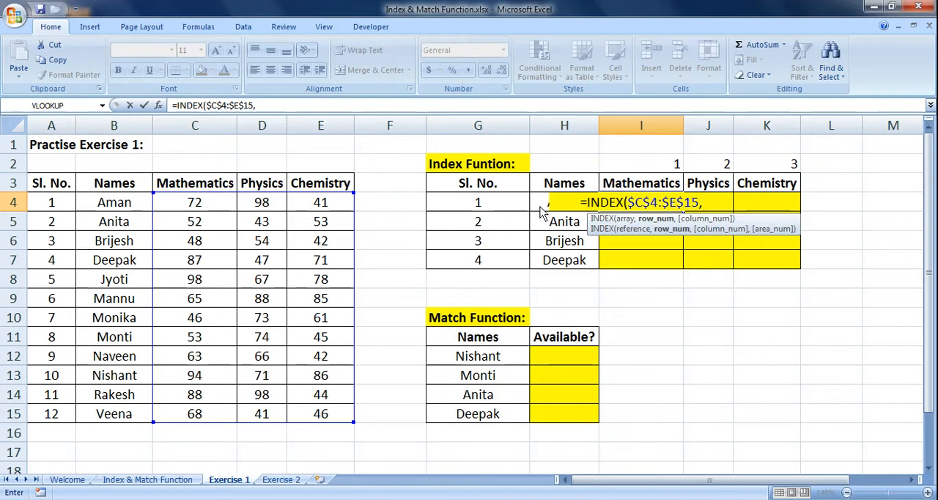
Add the serial number cell as the formula's row number argument, locking only its column as $G4.
left_click(494, 208)
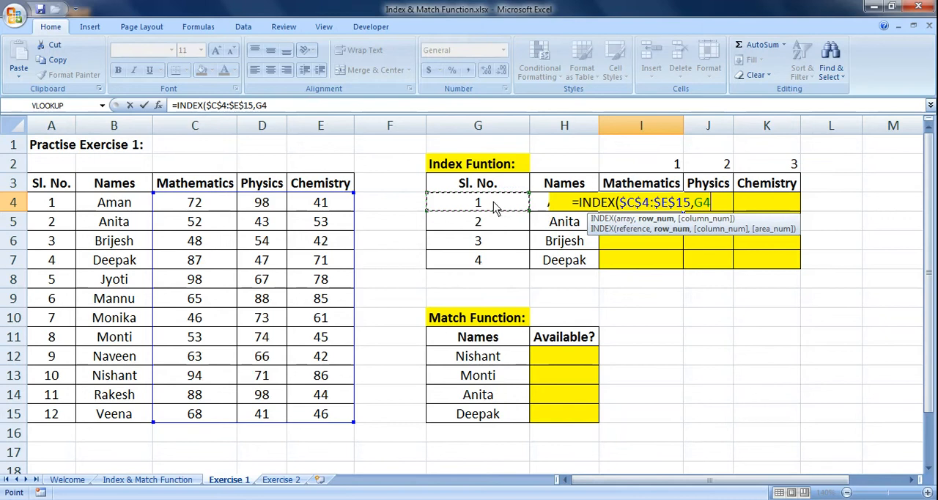
key("F4")
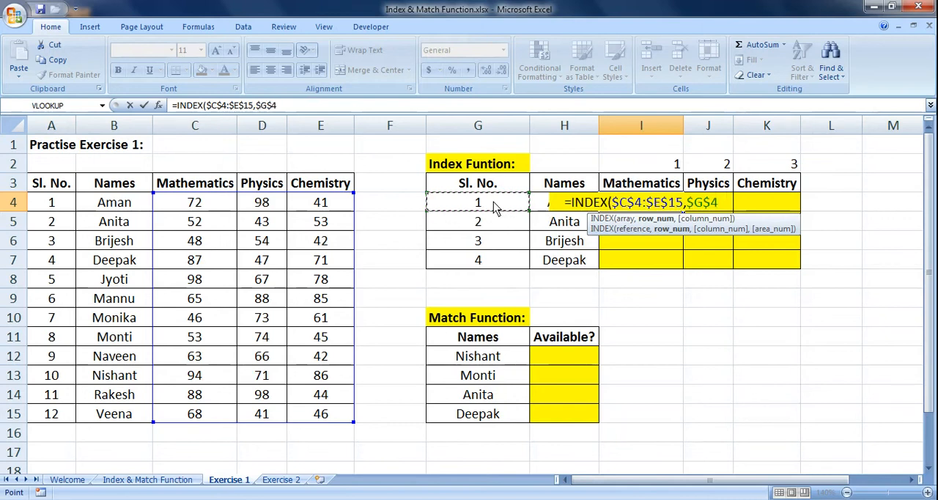
key("F4")
key("F4")
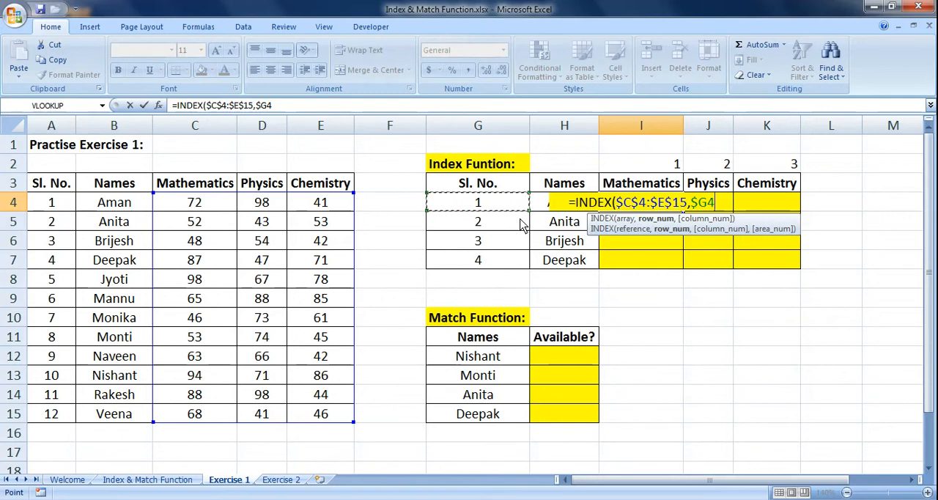
type(",")
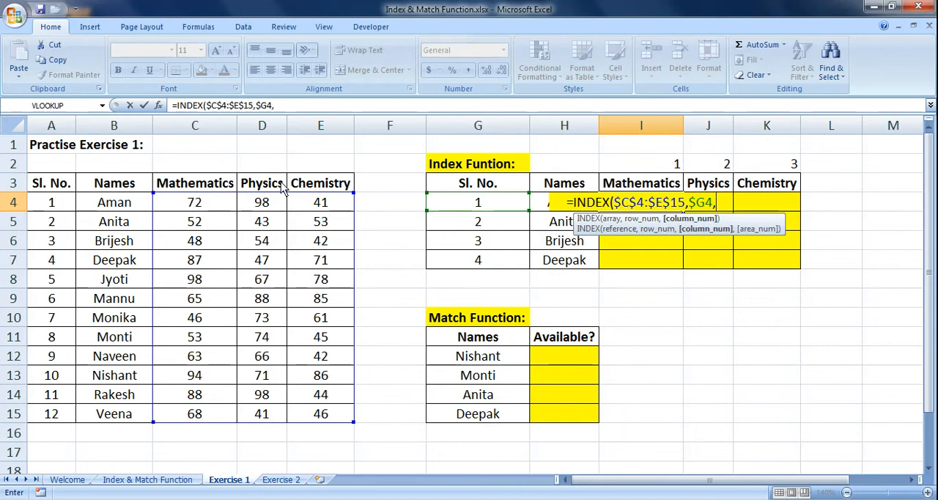
Complete the I4 INDEX formula with the number above Mathematics as its column argument, locking only the row as I$2.
left_click(654, 168)
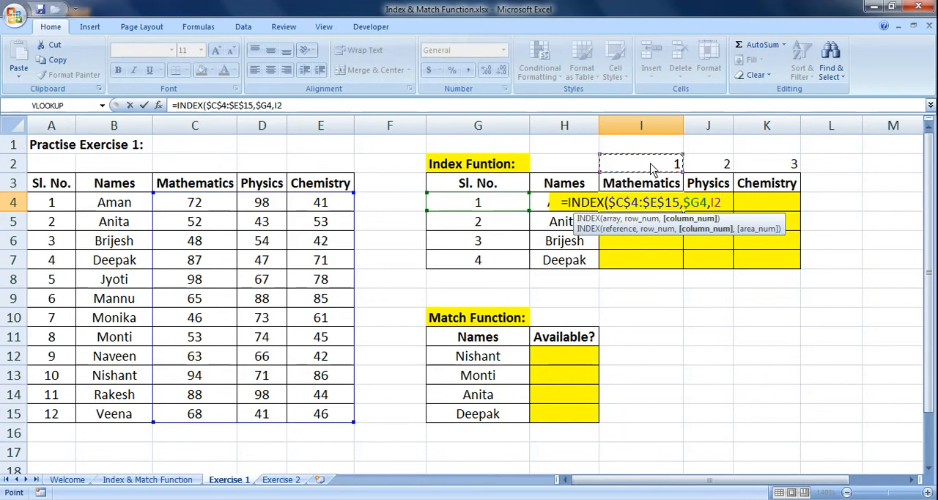
key("F4")
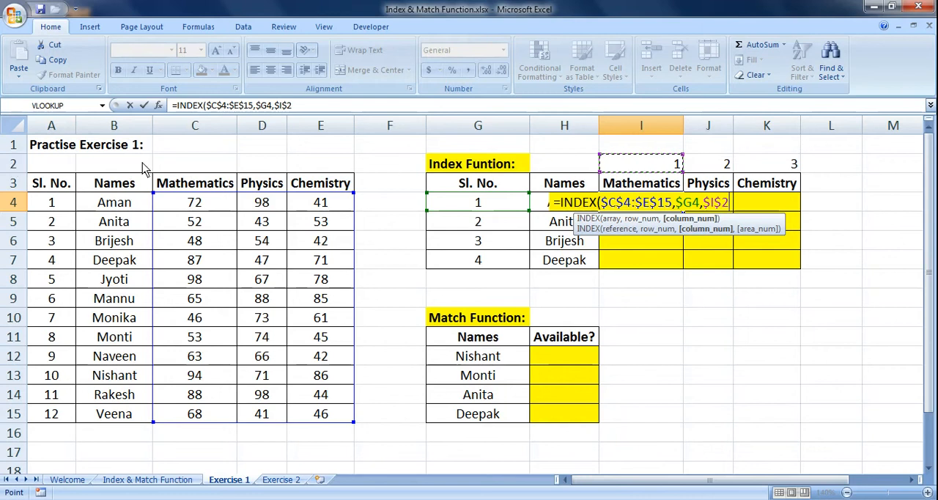
key("F4")
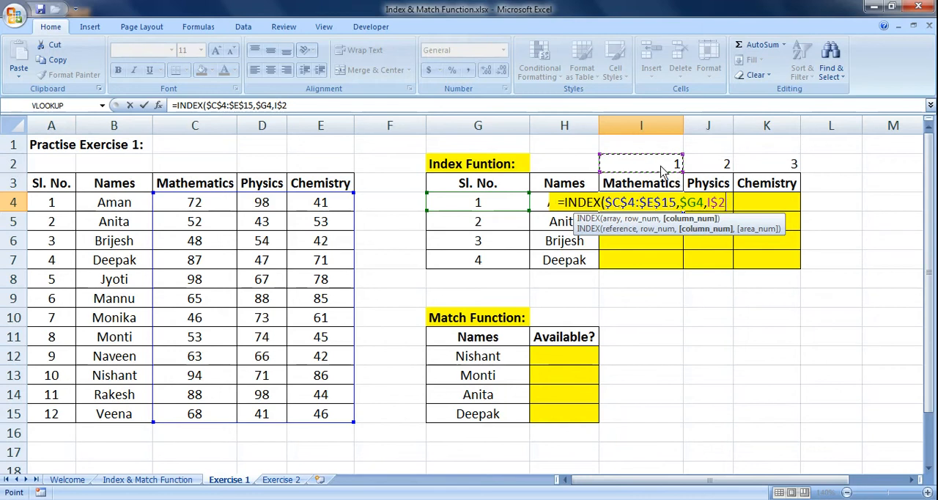
type(")")
key("Return")
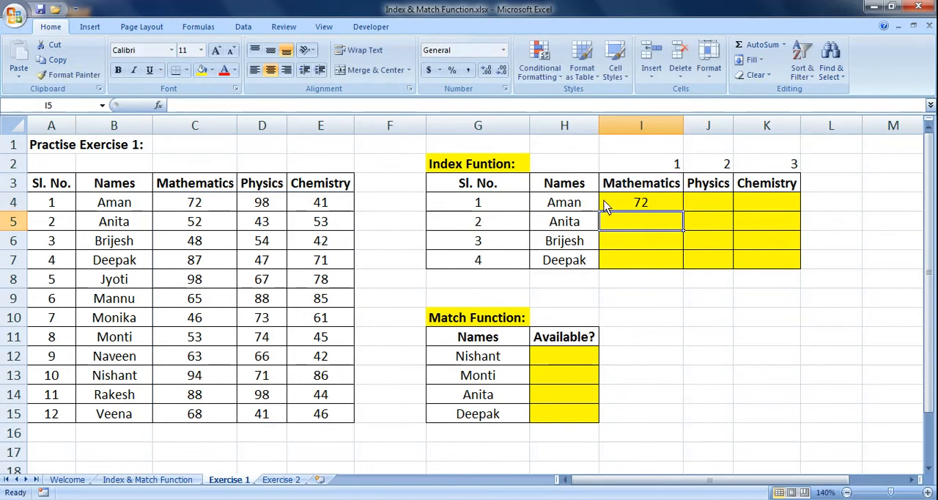
Check the first student's Mathematics mark against the source table and copy the INDEX formula from I4 down to I7.
left_click(594, 209)
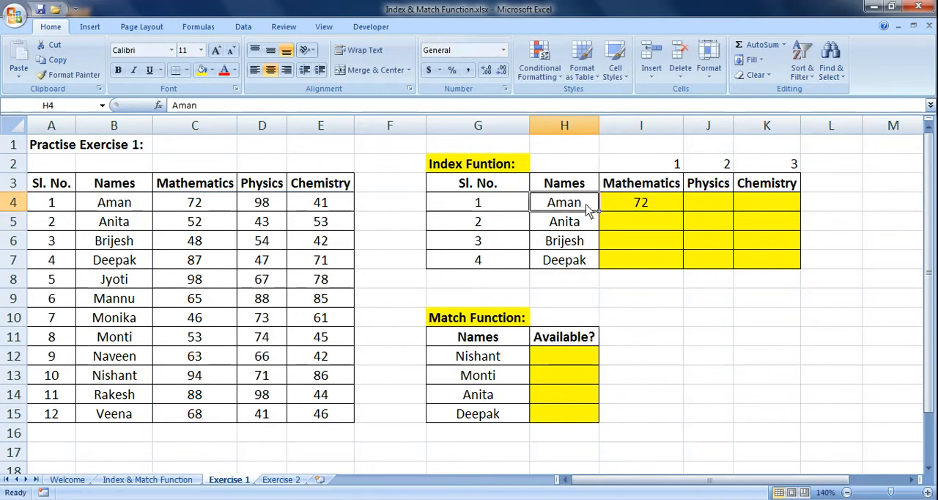
left_click_drag(589, 209, 624, 207)
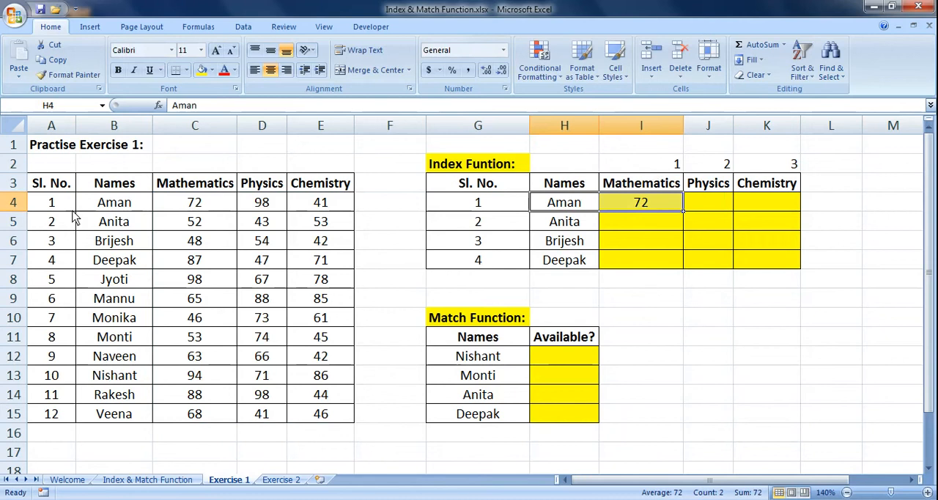
left_click(127, 209)
left_click(197, 209)
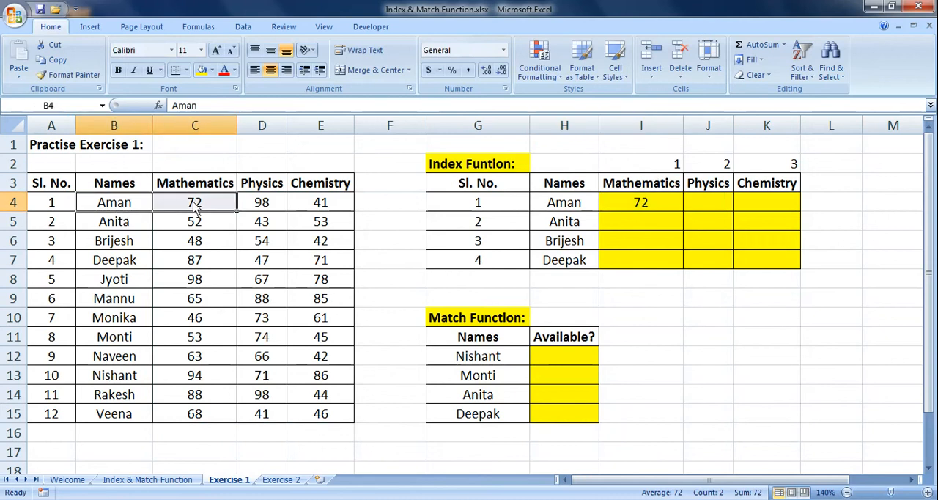
left_click(627, 209)
left_click_drag(683, 212, 686, 265)
Check the fourth student's Mathematics mark against the source table and copy the formulas in I4:I7 across through column K.
left_click_drag(586, 265, 622, 265)
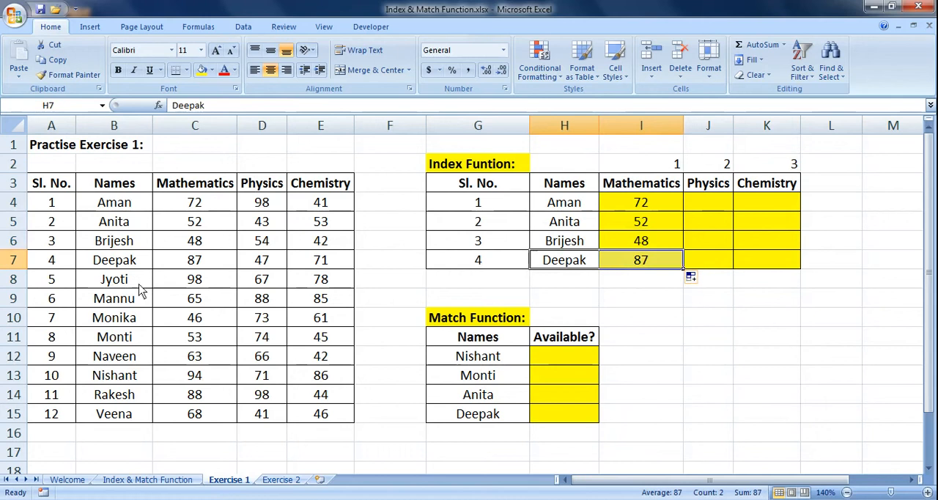
left_click_drag(111, 265, 184, 266)
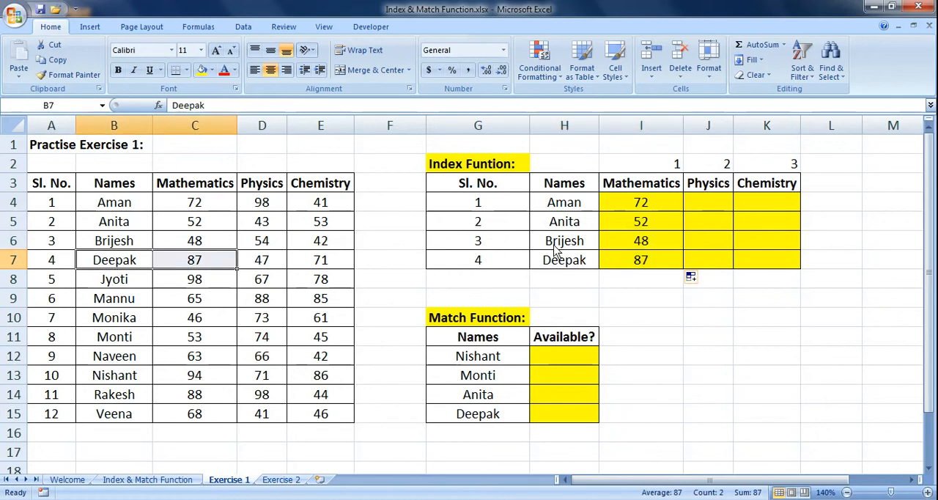
left_click(623, 264)
left_click_drag(665, 205, 797, 263)
Compare the first student's Physics mark and the third student's Chemistry mark in the Index table with the source marks table.
left_click(717, 209)
left_click(582, 209)
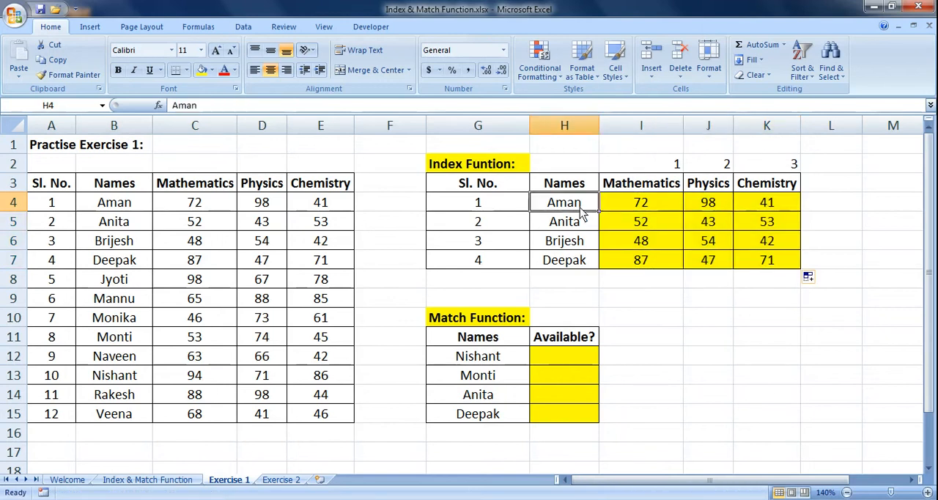
left_click(711, 192)
left_click(712, 205)
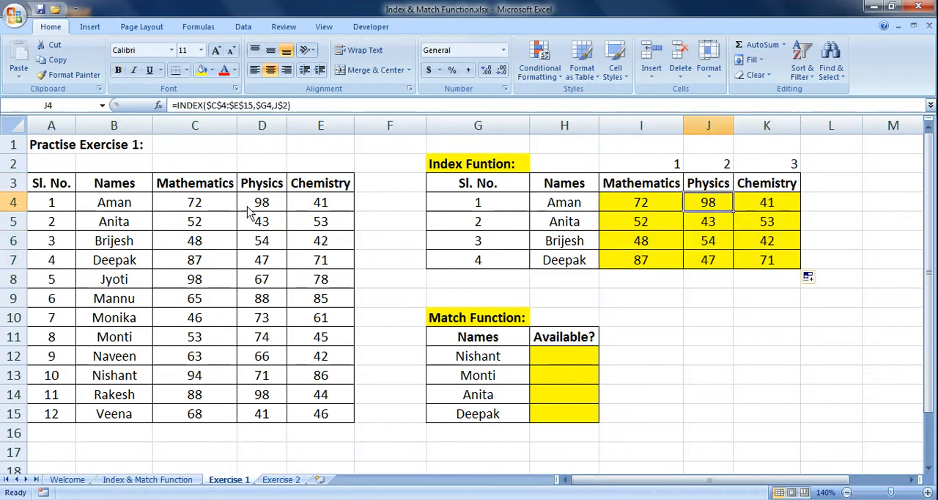
left_click(128, 204)
left_click(256, 189)
left_click(260, 206)
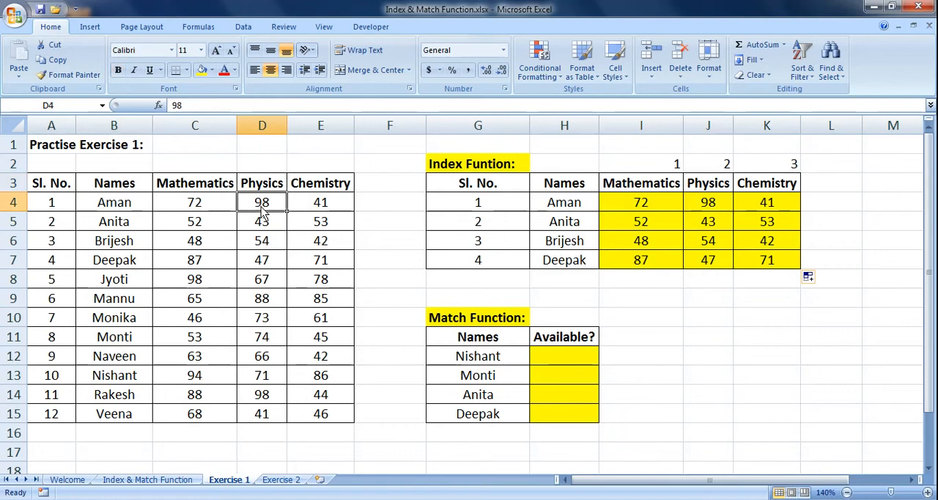
left_click(575, 246)
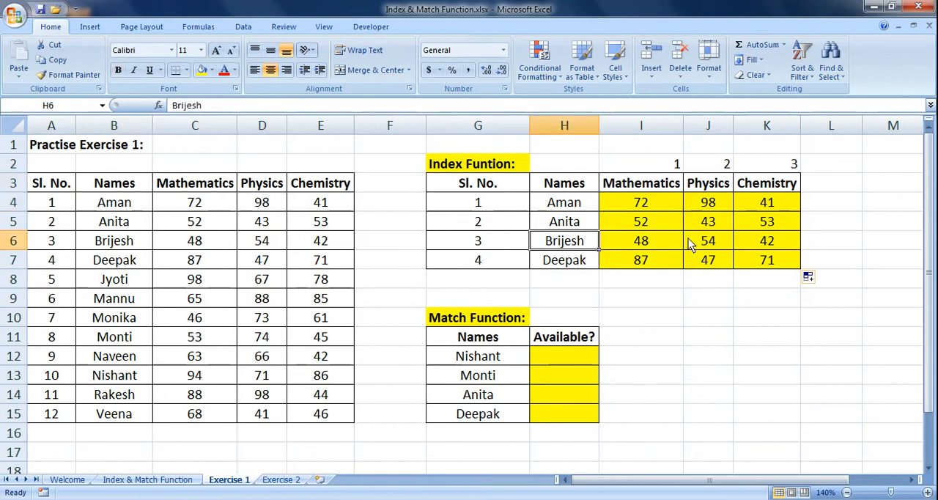
left_click(786, 248)
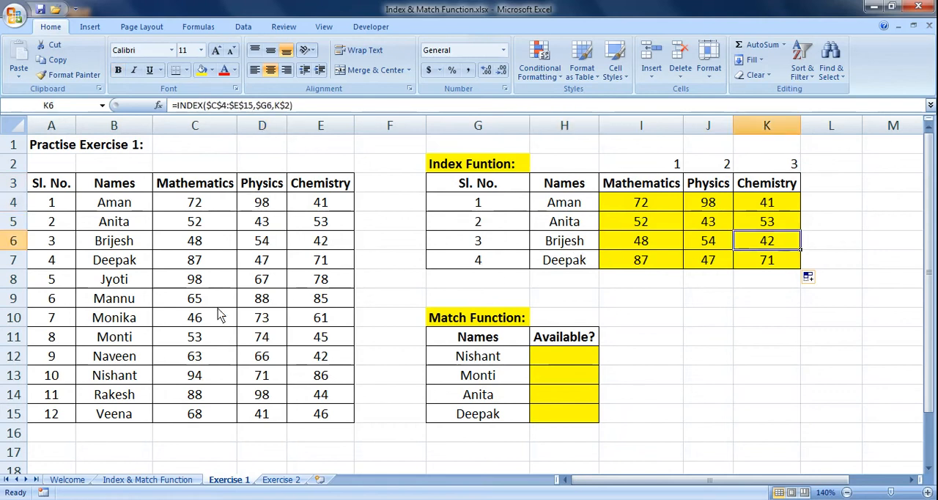
left_click(110, 248)
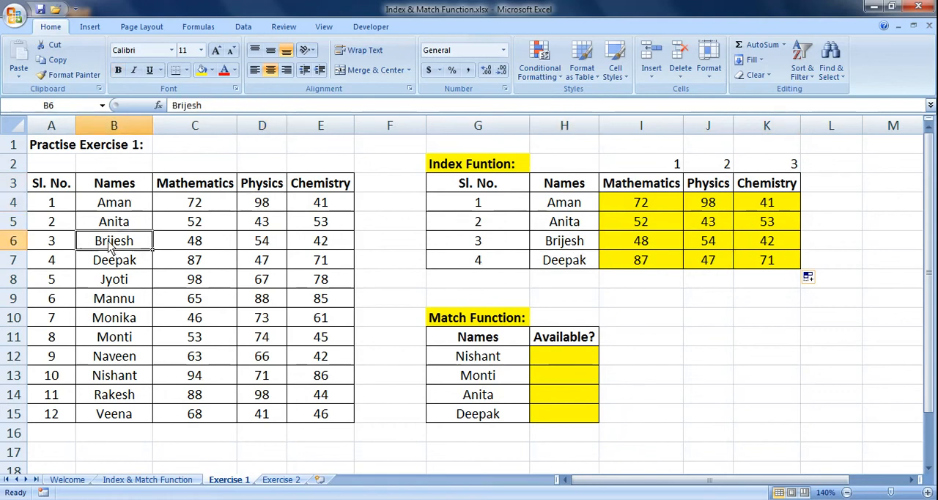
left_click(330, 246)
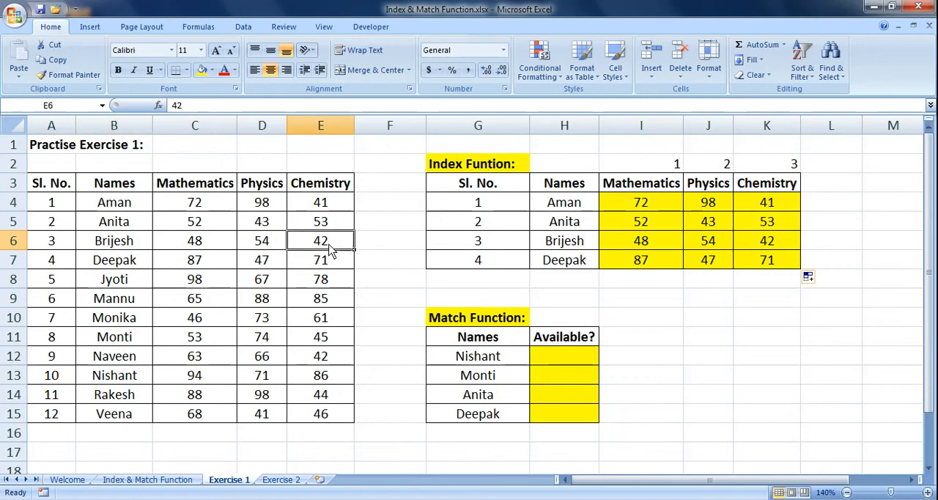
Examine the names and empty Available? cells of the Match Function table alongside the source Names list in B4:B15.
left_click(505, 167)
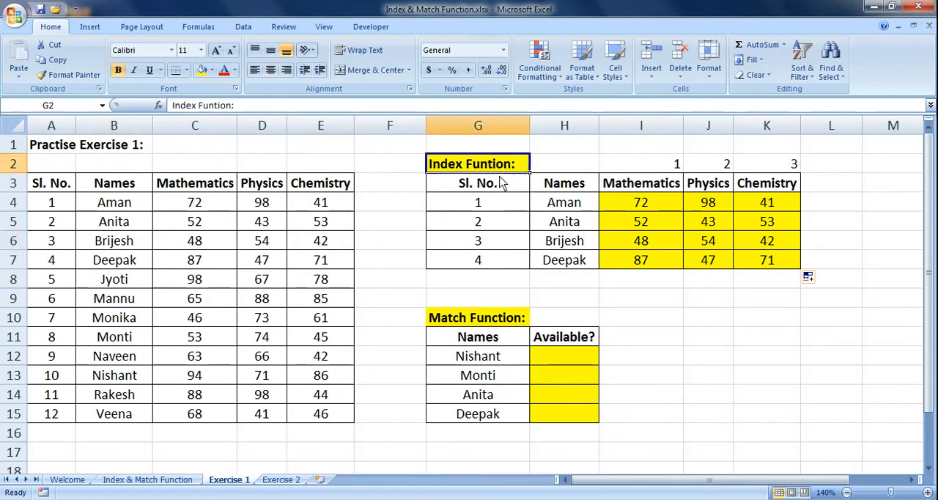
left_click(508, 326)
left_click(554, 359)
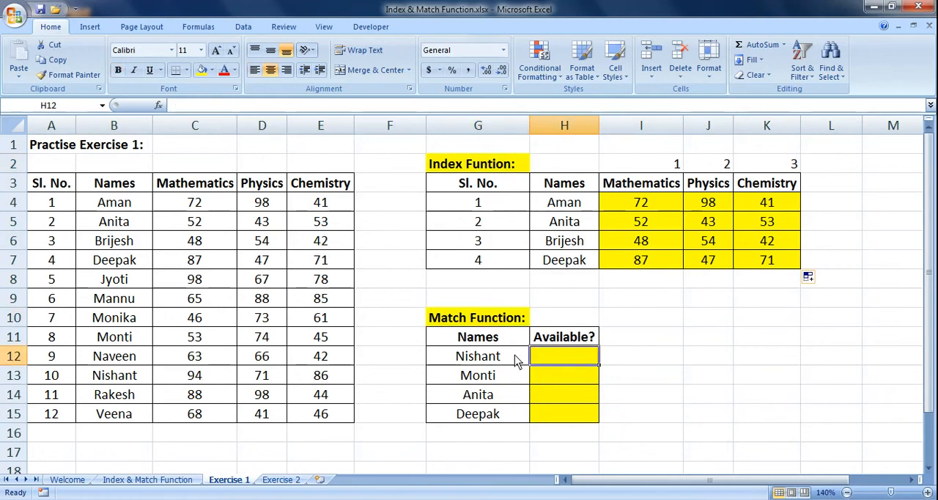
left_click_drag(511, 361, 509, 426)
left_click_drag(134, 221, 130, 414)
key("ctrl+c")
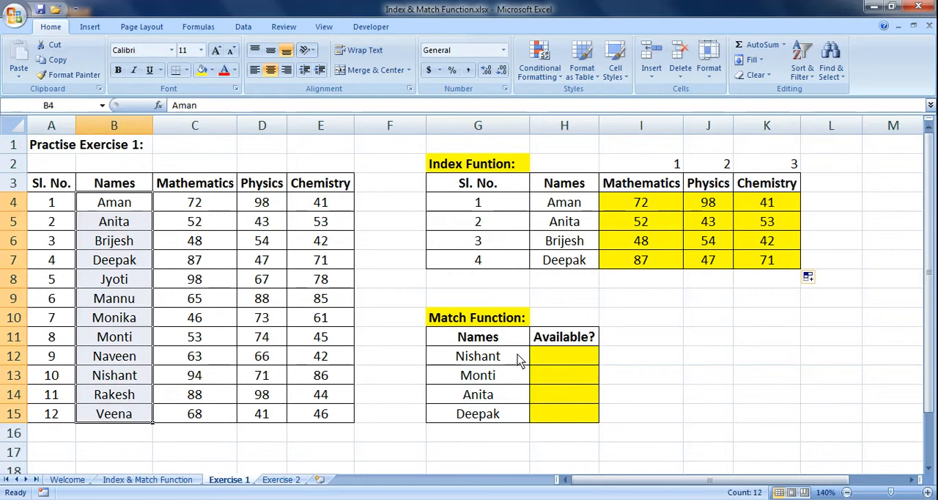
left_click(135, 211)
left_click(135, 224)
left_click(144, 248)
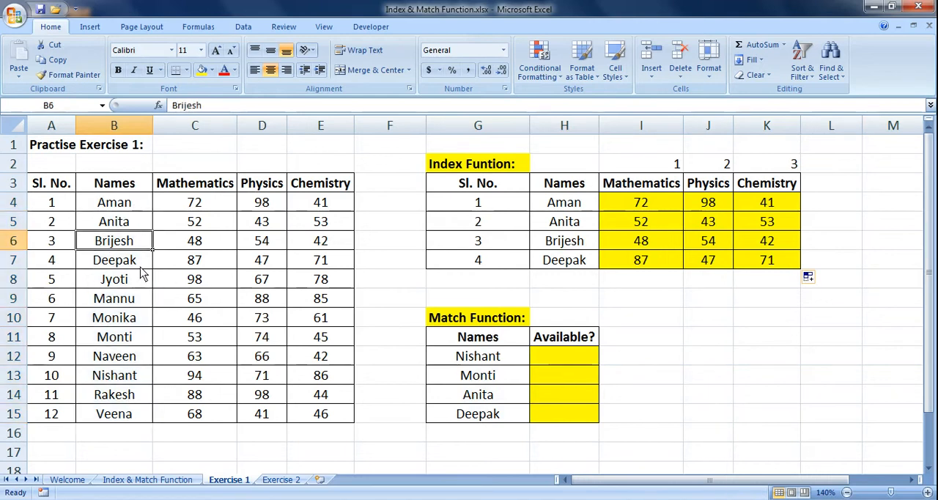
left_click(144, 265)
left_click(141, 281)
Start a MATCH formula in H12 with the name cell beside it as the lookup value, locking only its column as $G12.
left_click(560, 358)
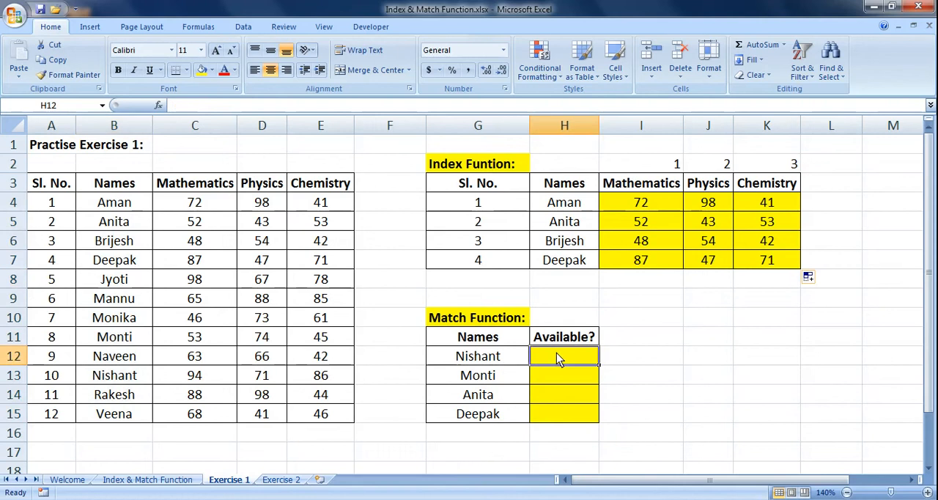
type("=mat")
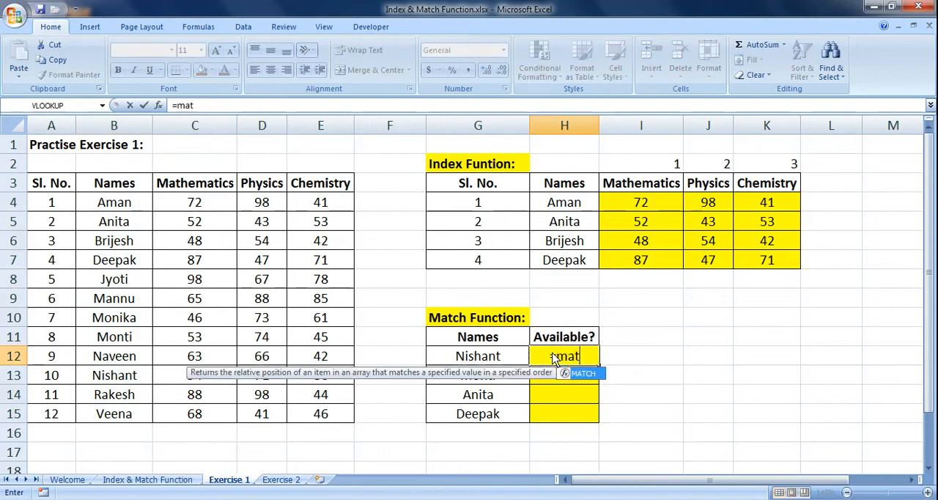
key("Tab")
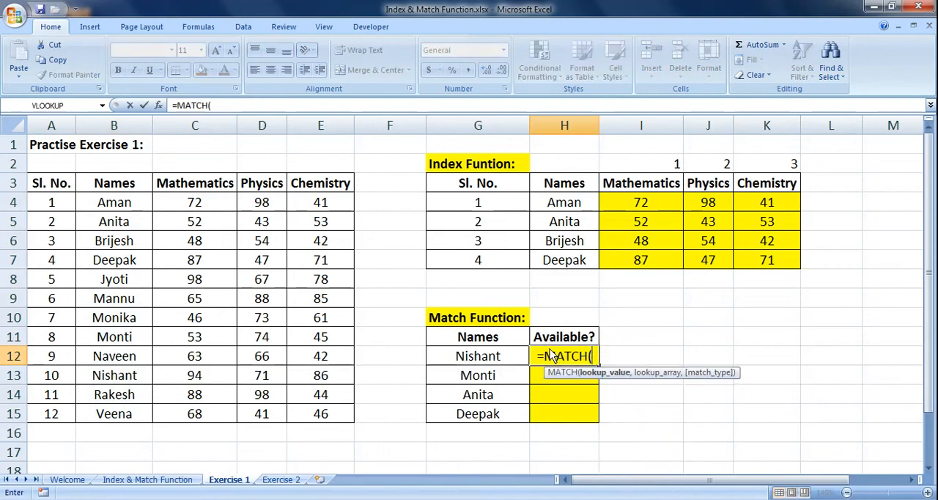
left_click(480, 355)
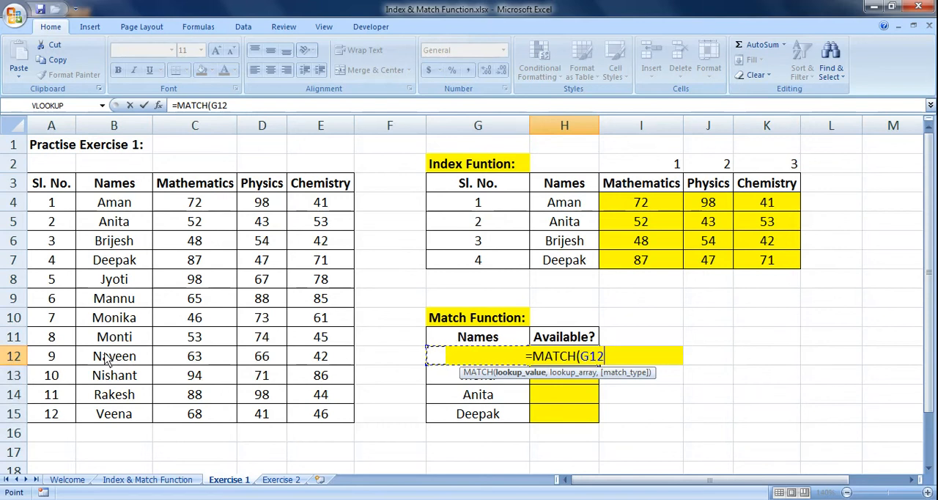
key("F4")
key("F4")
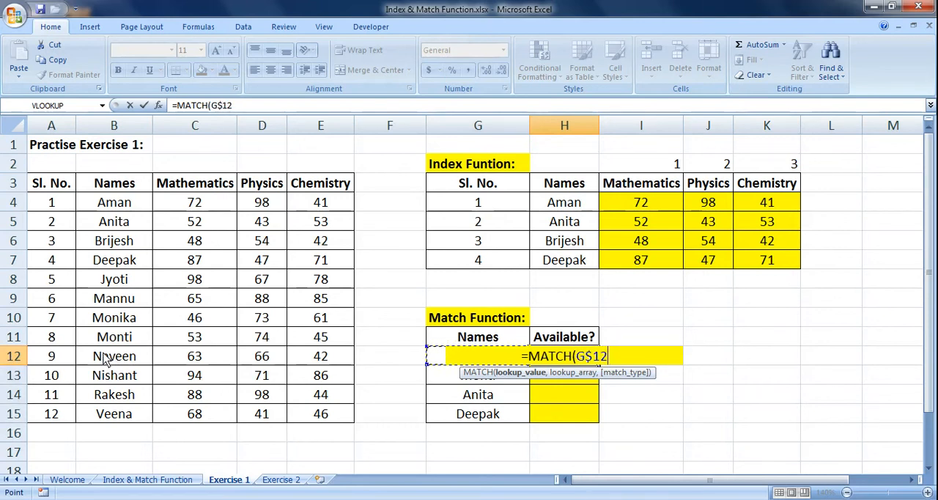
key("F4")
type(",")
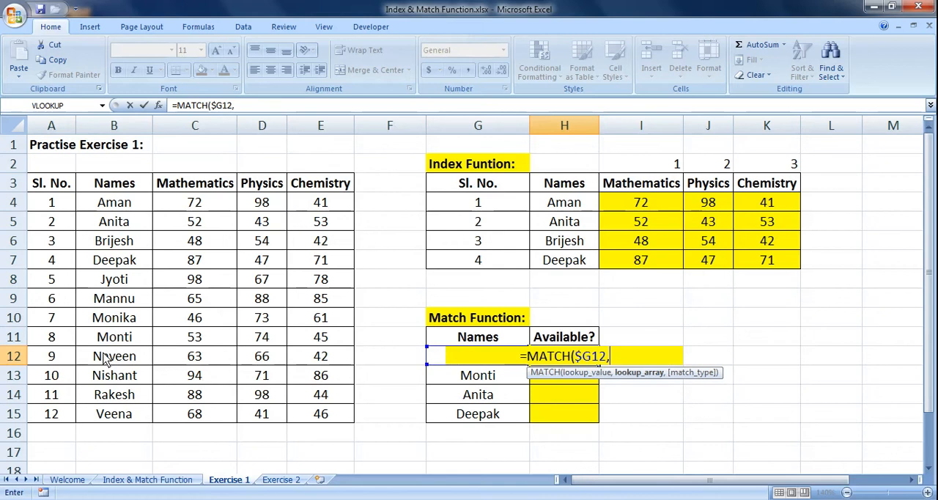
Complete the MATCH formula with the absolute names range $B$4:$B$15 as lookup array and 0 as match type.
left_click_drag(143, 205, 137, 423)
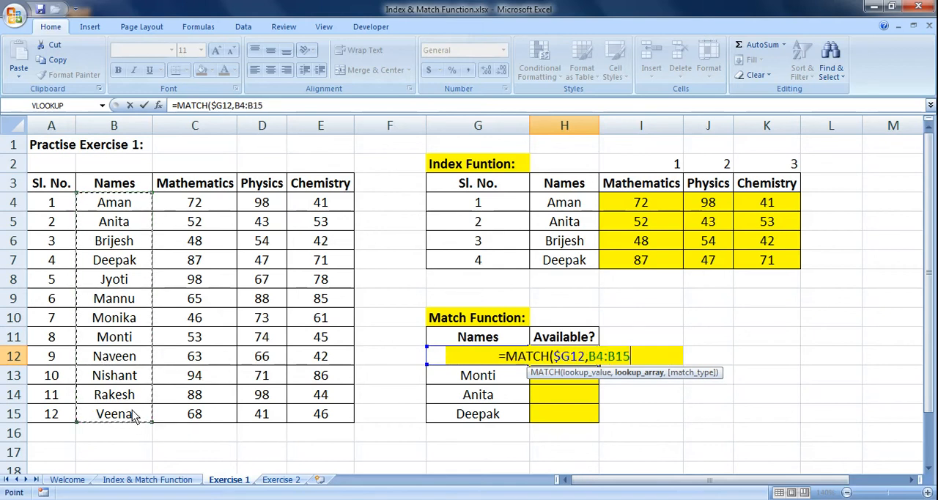
key("F4")
type(",")
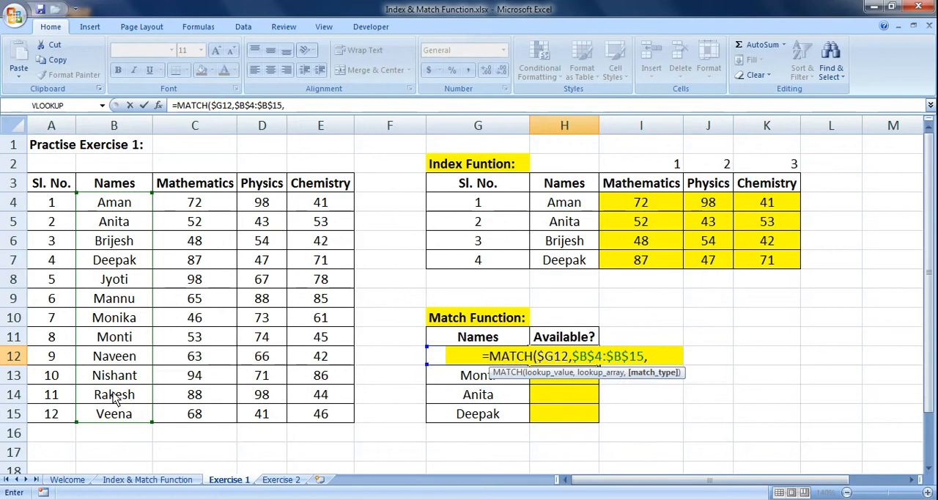
type("0)")
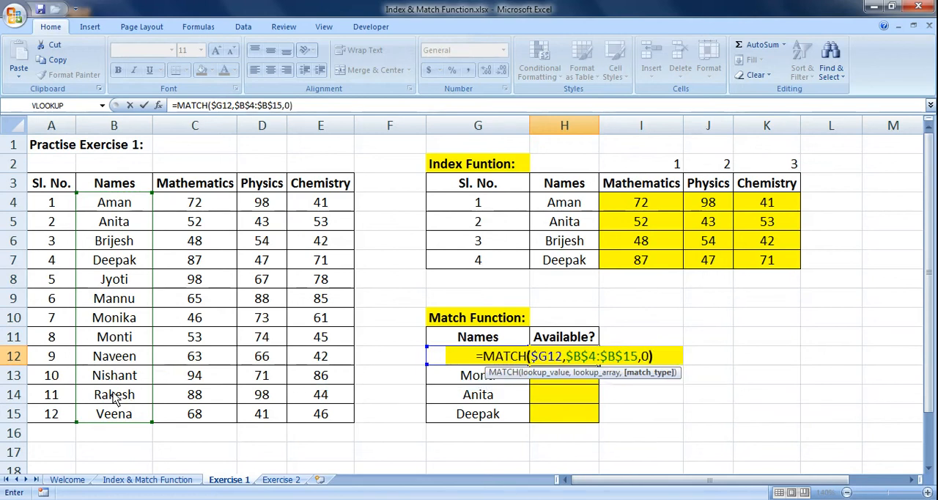
key("Return")
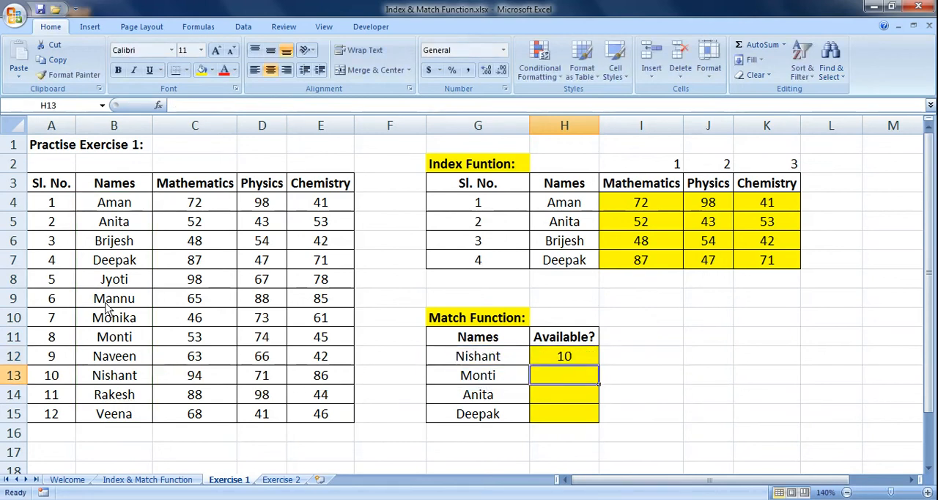
Check the first MATCH result against its position in the names list and copy the formula from H12 down to H15.
left_click_drag(518, 363, 539, 361)
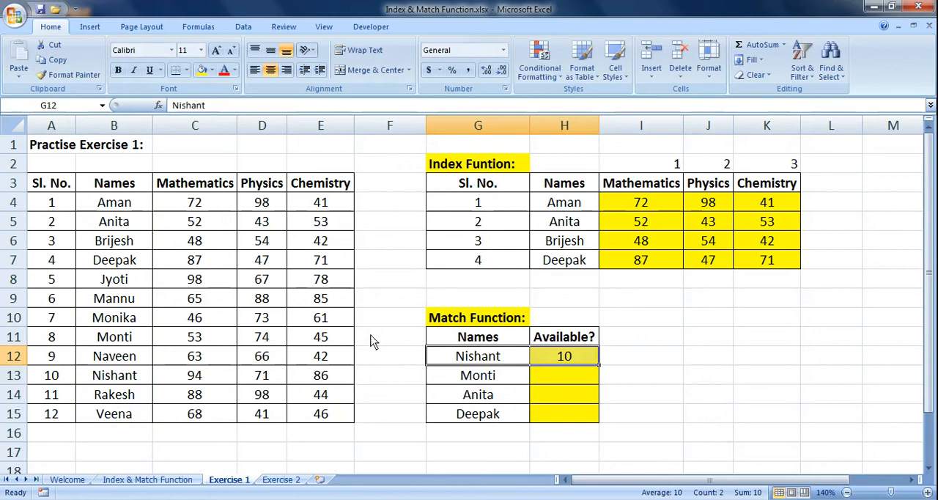
left_click_drag(123, 209, 115, 403)
left_click_drag(64, 381, 107, 381)
left_click(551, 359)
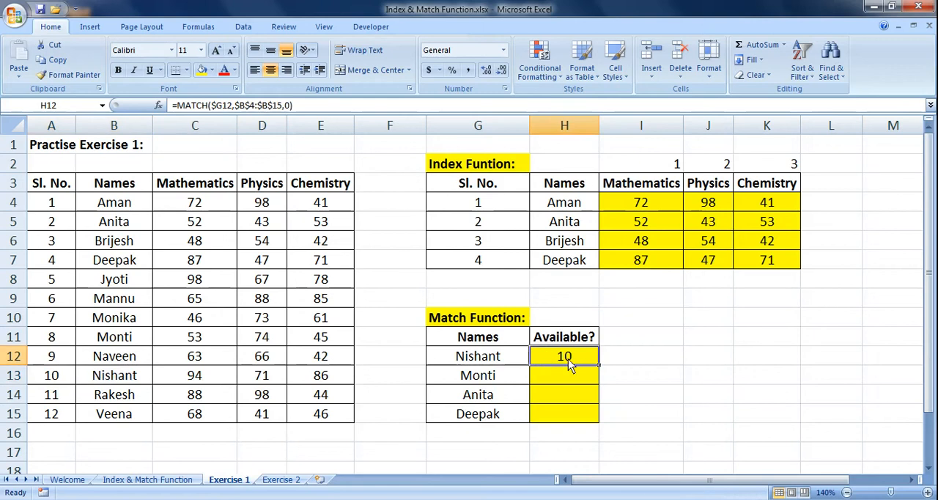
left_click_drag(600, 364, 593, 420)
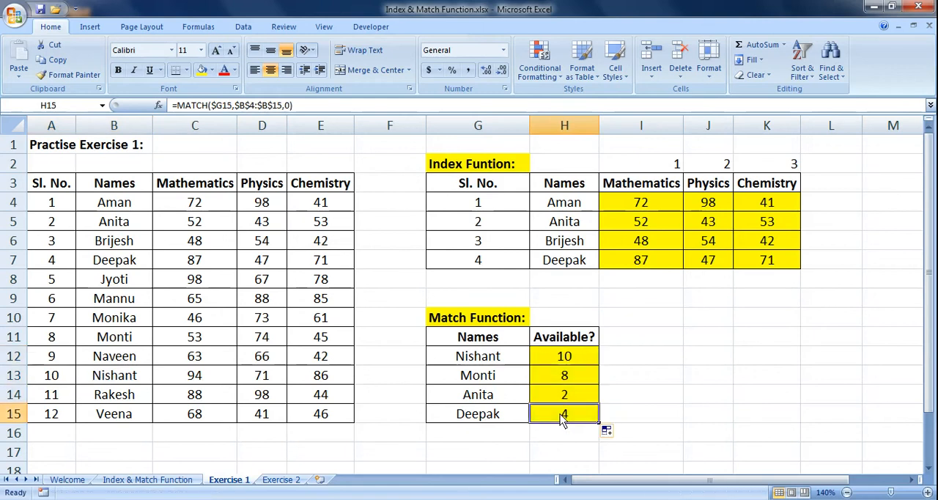
Compare the MATCH results in H12:H15 with the serial numbers in the source table and review the Index and Match sections.
left_click_drag(460, 419, 540, 409)
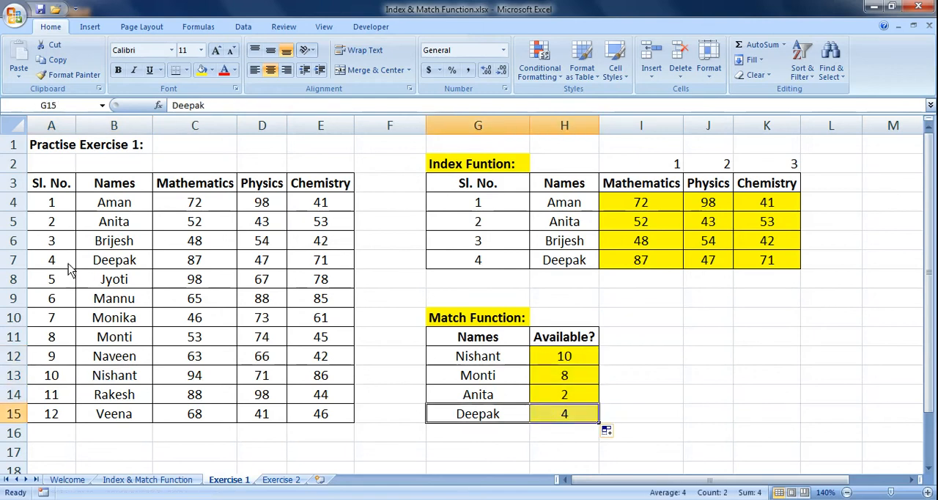
left_click_drag(74, 261, 102, 268)
left_click_drag(499, 383, 542, 382)
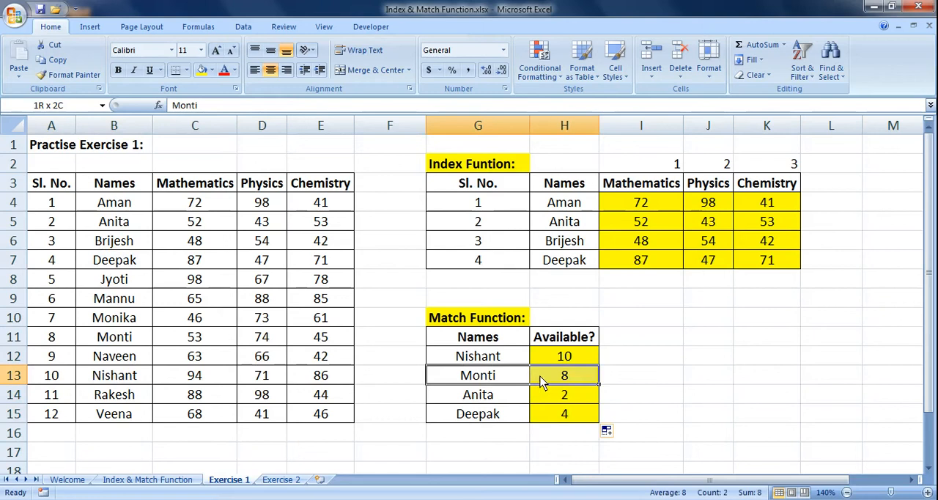
left_click_drag(67, 337, 109, 339)
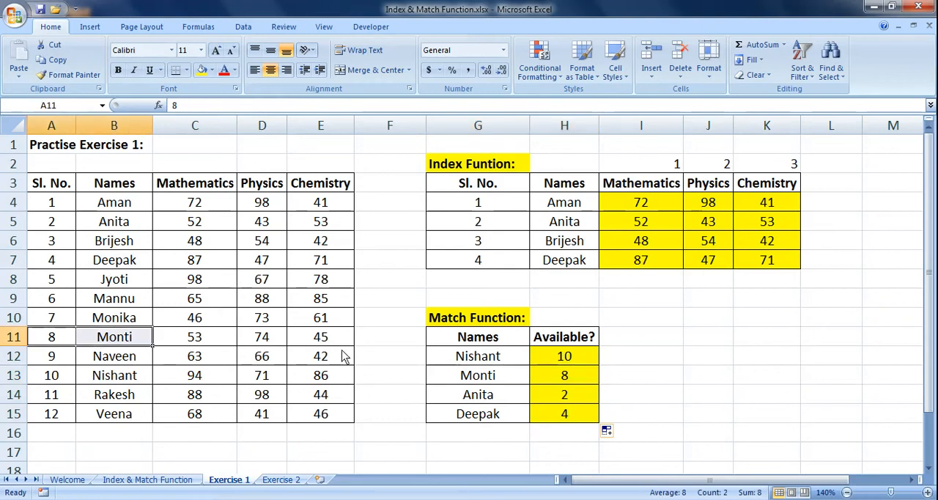
left_click(472, 298)
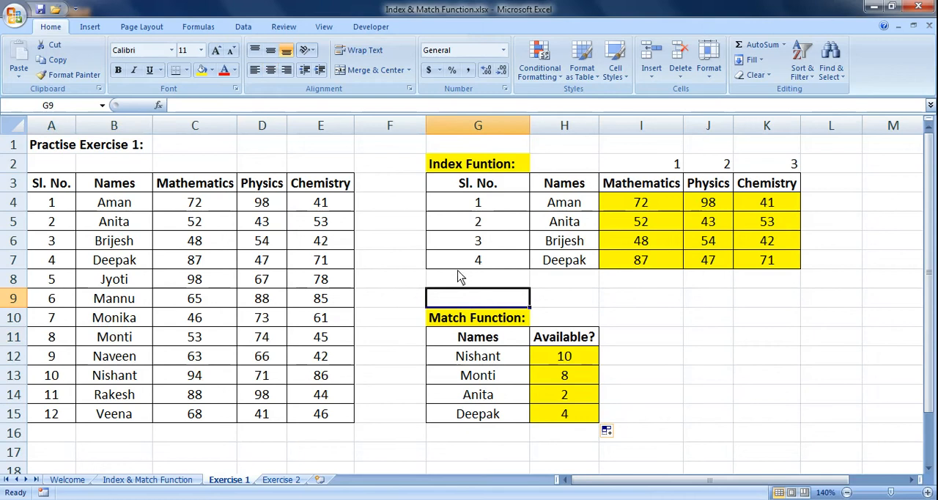
left_click(471, 322)
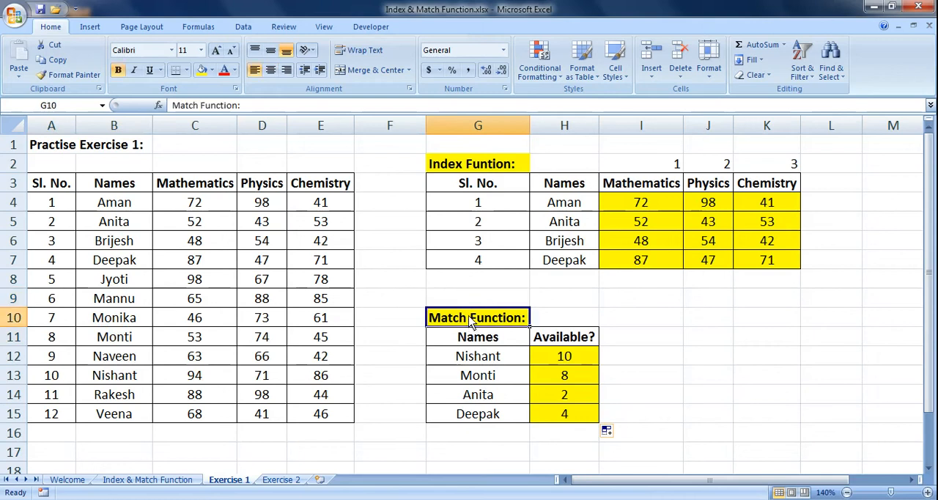
left_click(561, 302)
left_click(501, 325)
left_click_drag(571, 356, 590, 427)
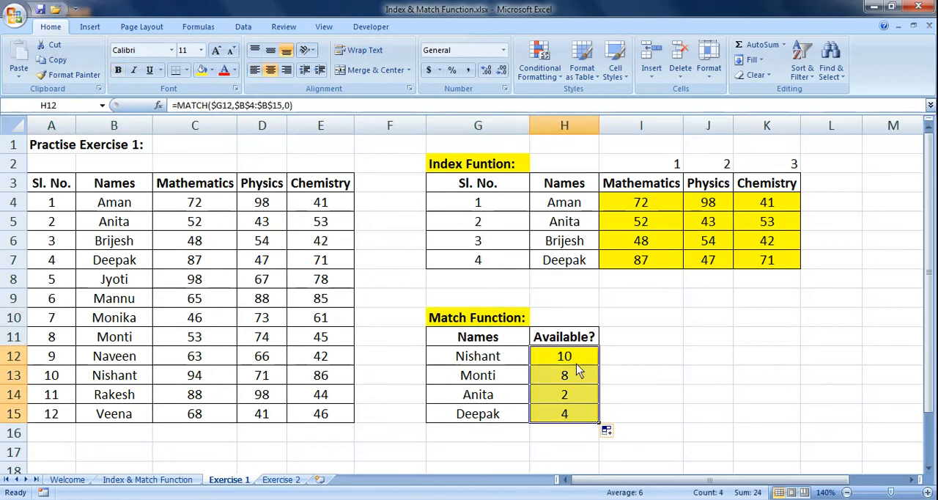
left_click(473, 169)
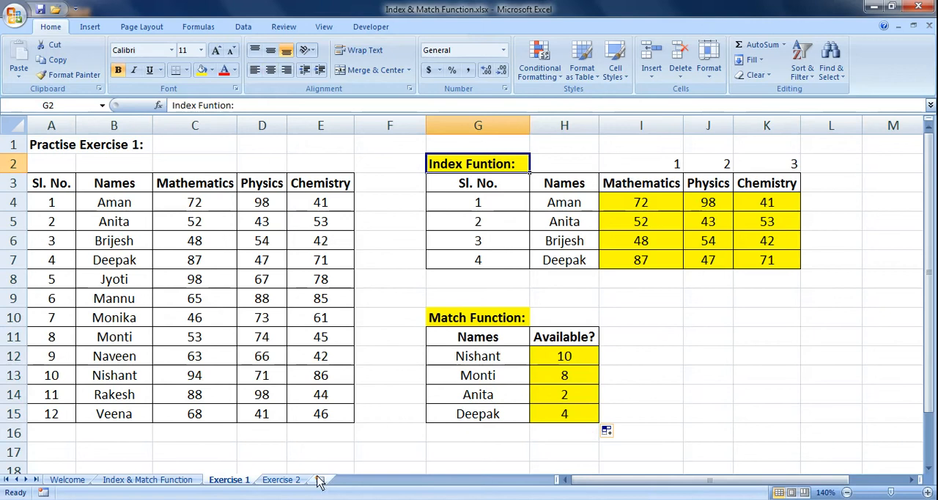
Open the Exercise 2 sheet and examine the names and subject headings of its Index & Match Function table.
left_click(282, 480)
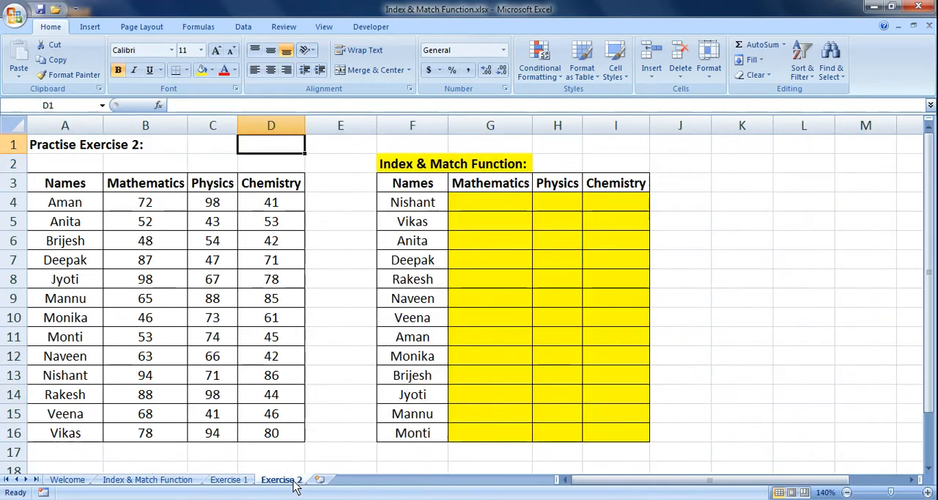
left_click(392, 146)
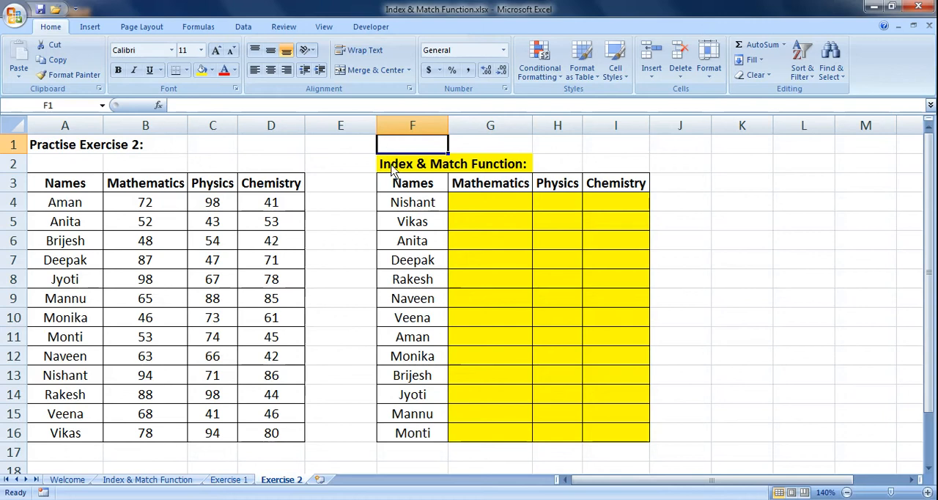
left_click(395, 168)
left_click(440, 146)
left_click(463, 207)
left_click(431, 206)
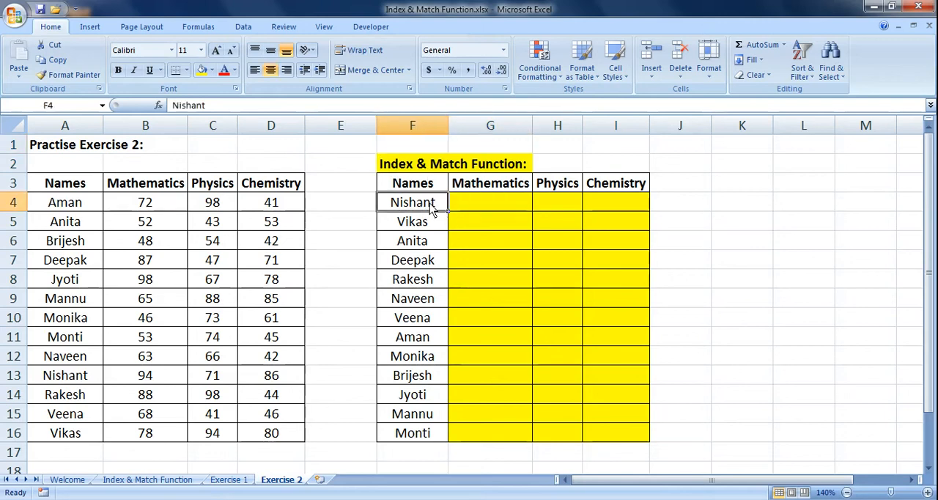
left_click(469, 189)
left_click(472, 206)
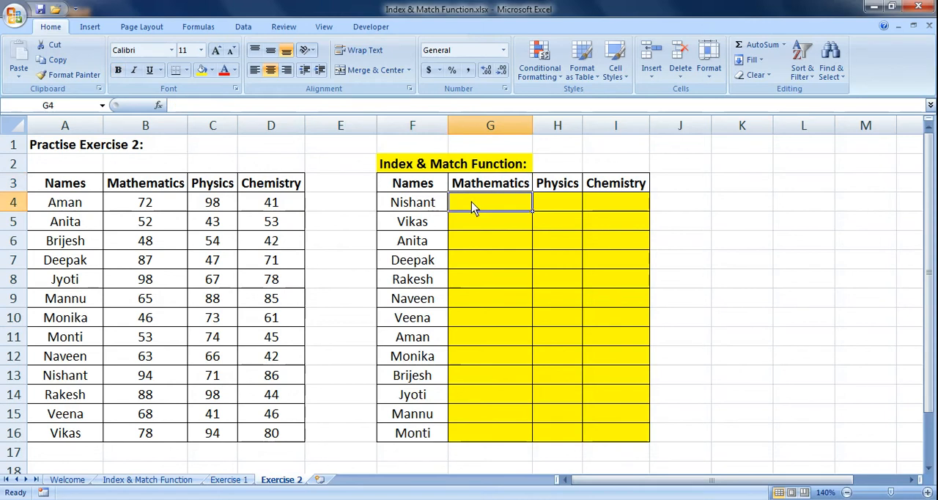
type("=")
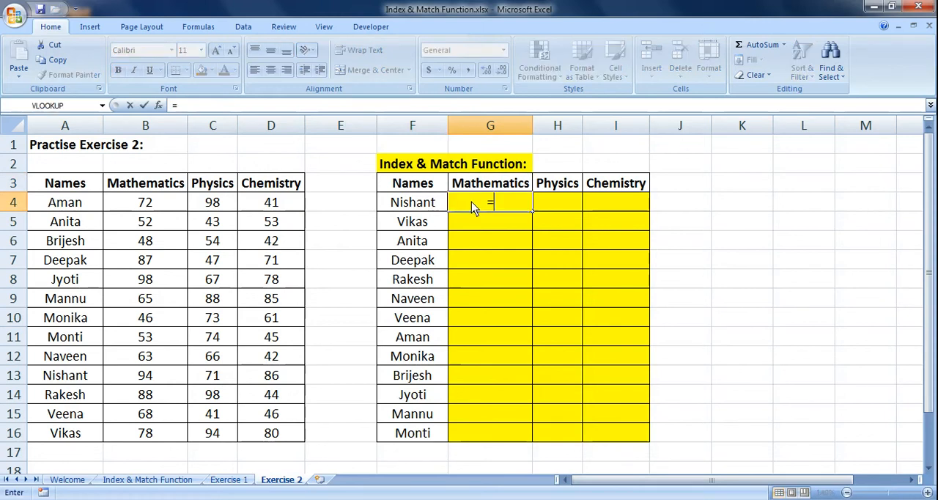
type("index")
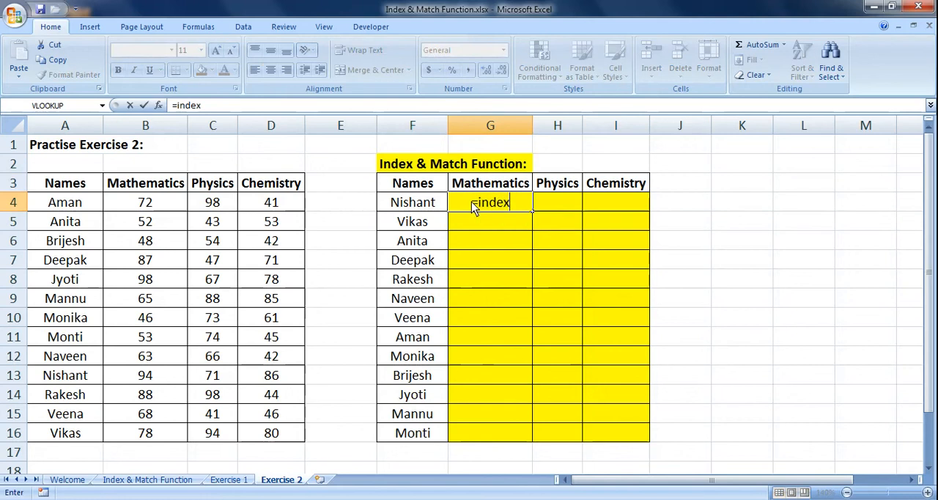
key("Tab")
left_click(473, 202)
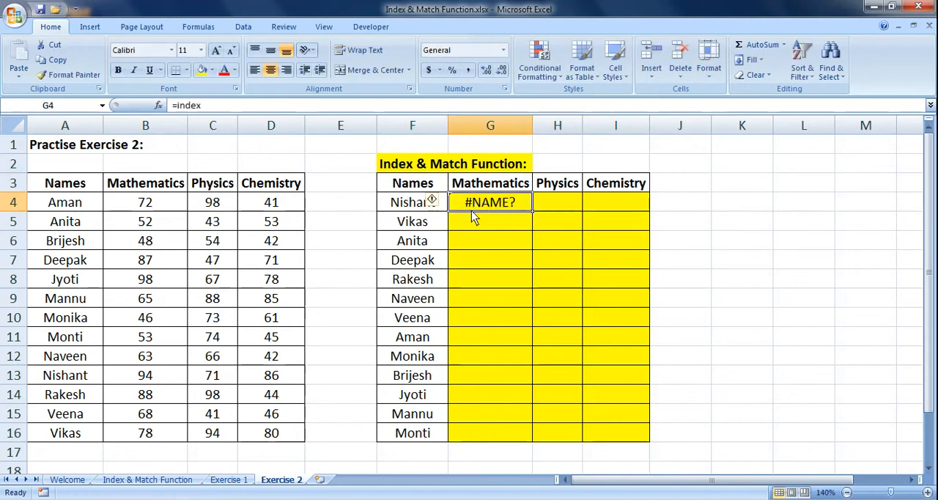
Try to enter an INDEX formula in G4 with the absolute marks range $B$4:$D$16 and a nested MATCH as row number.
type("=inde")
key("Tab")
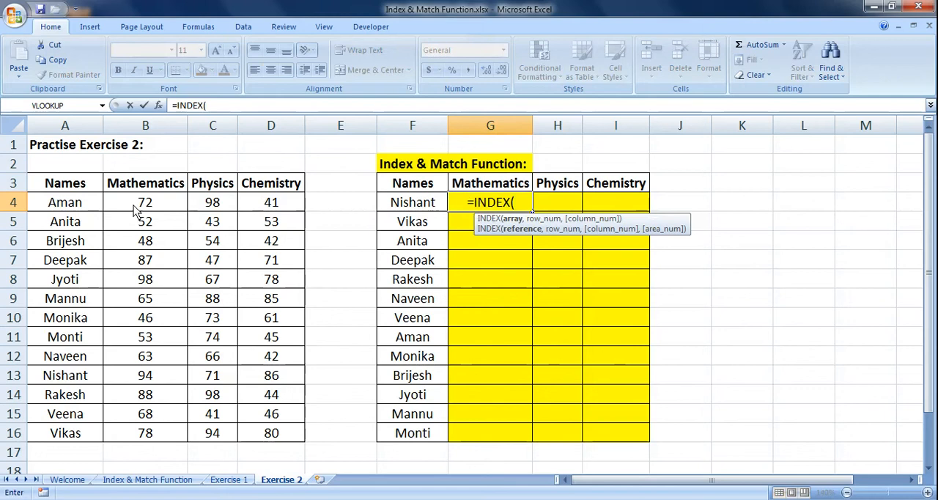
left_click_drag(120, 203, 285, 432)
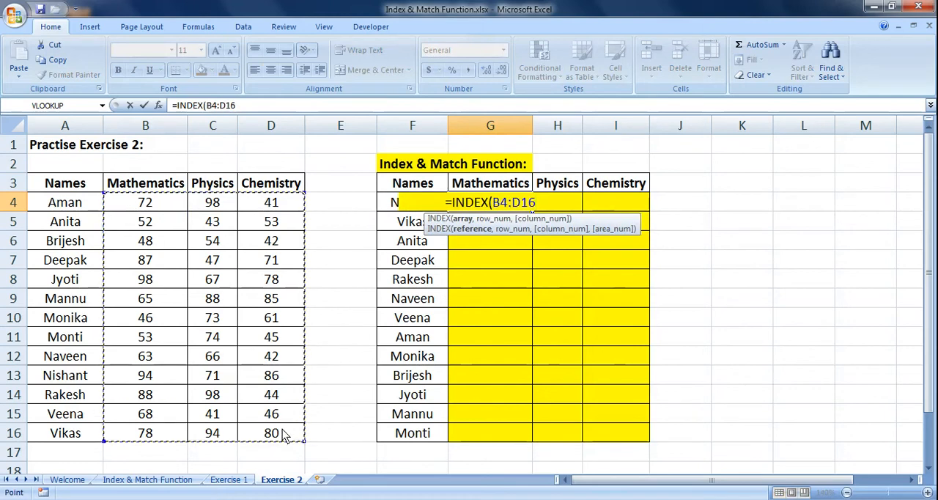
key("F4")
type(",")
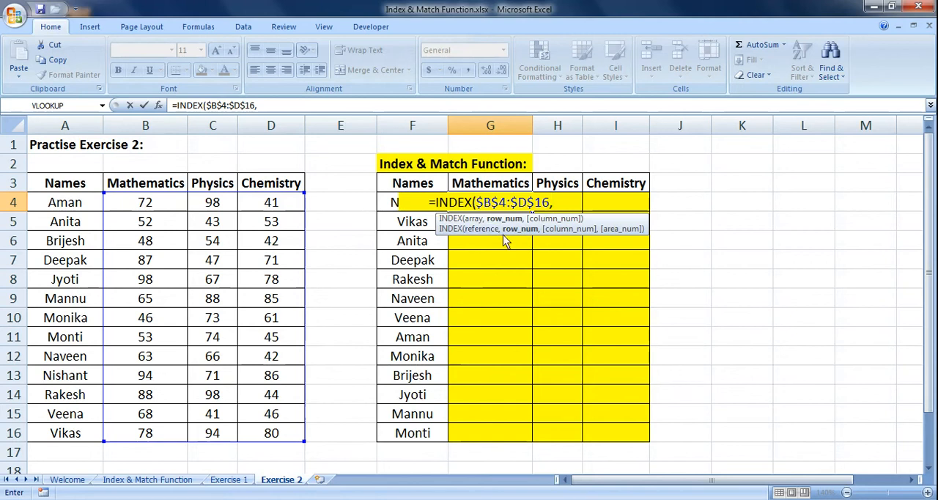
type("mt")
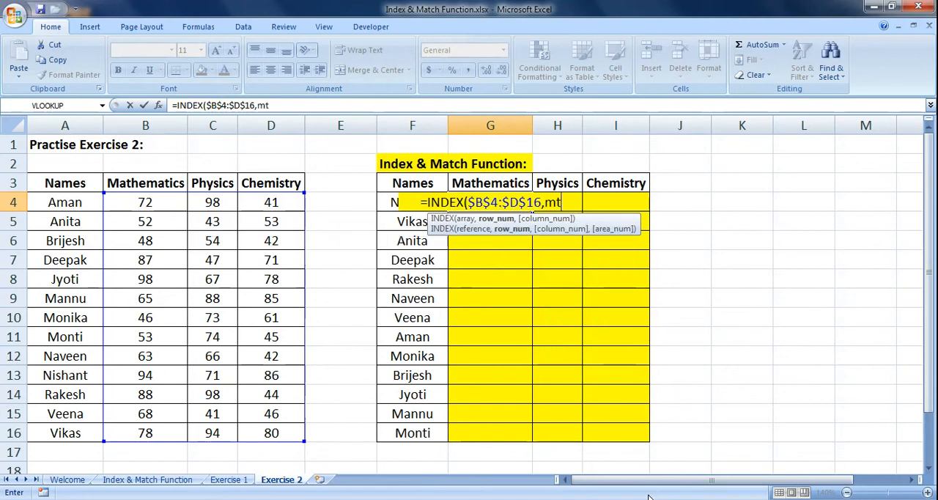
key("BackSpace")
type("at")
key("Tab")
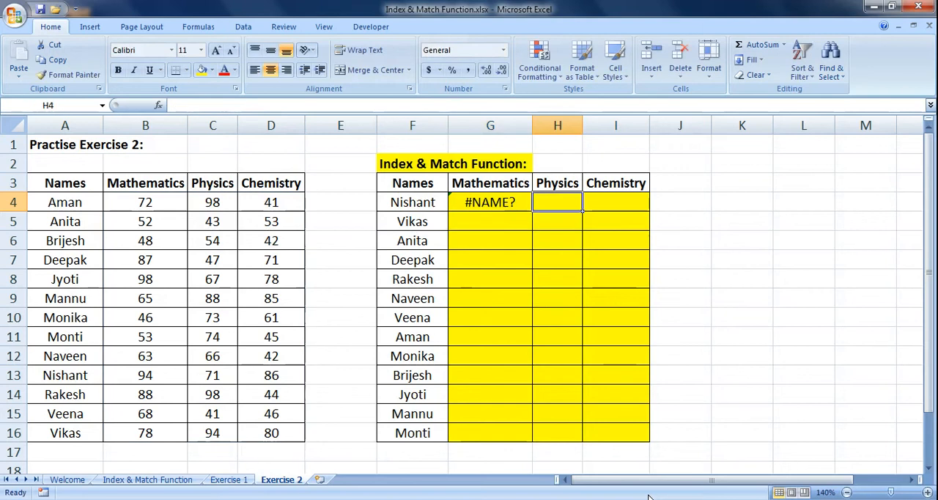
key("Left")
type("=index")
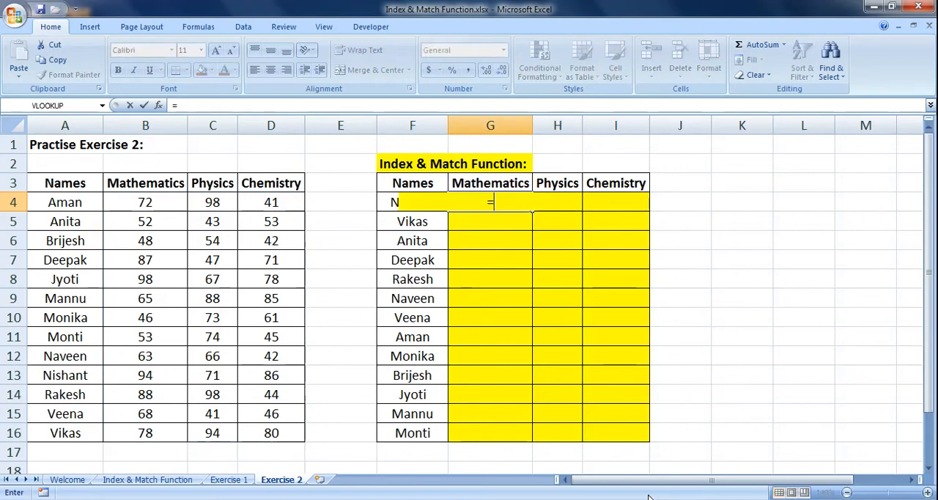
key("Tab")
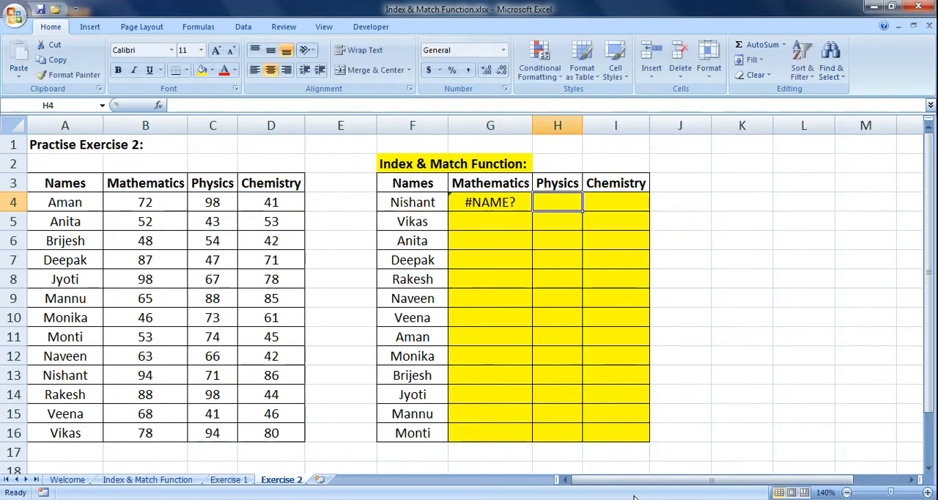
Start an INDEX formula in G4 with the absolute marks range $B$4:$D$16 as its array.
key("Left")
type("=index")
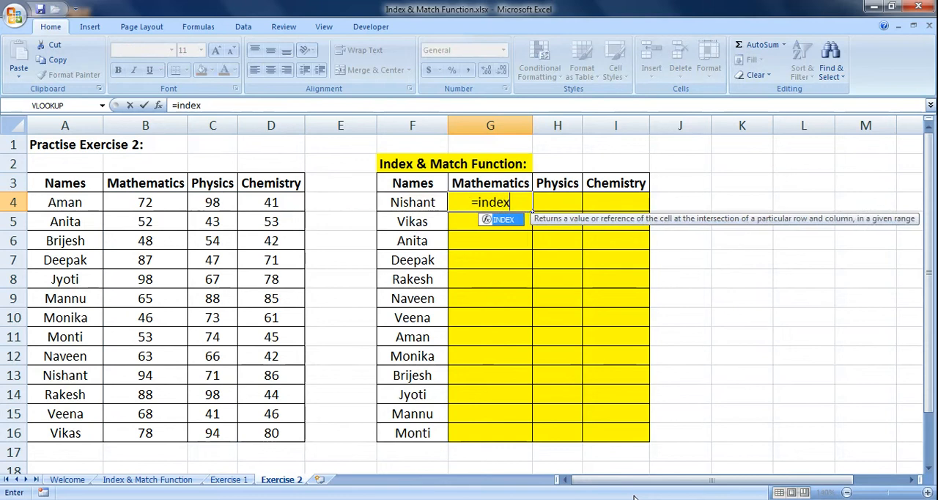
type("(")
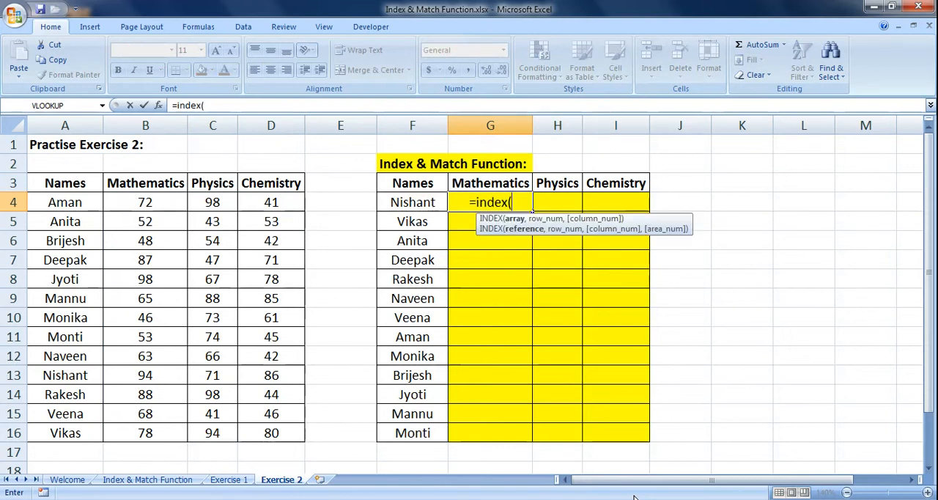
left_click_drag(182, 202, 245, 429)
key("F4")
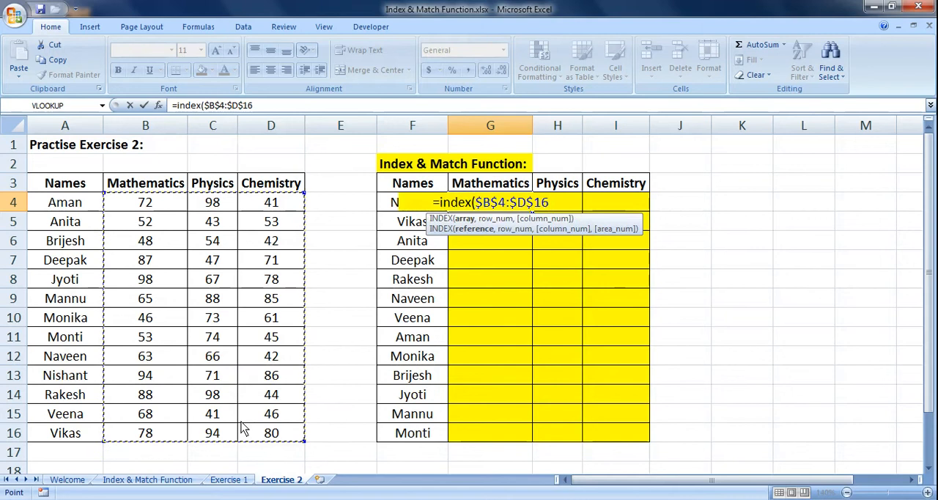
type(",matc")
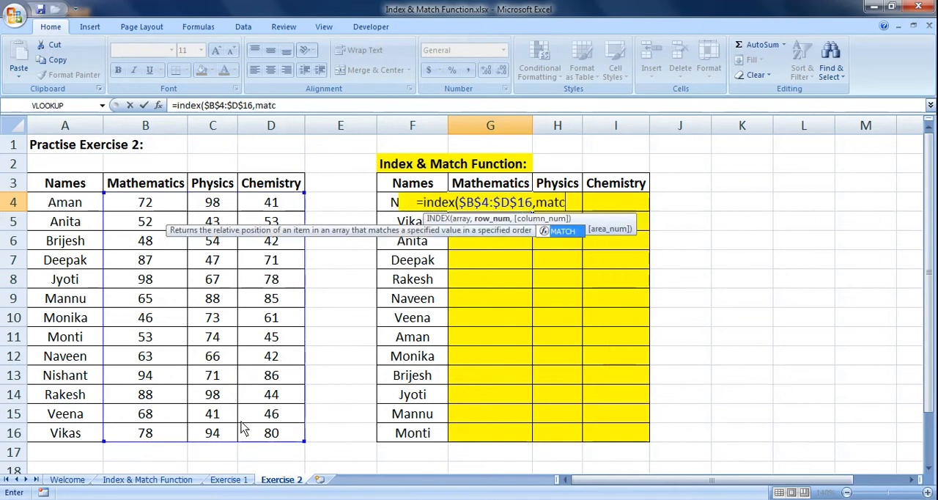
type("h(")
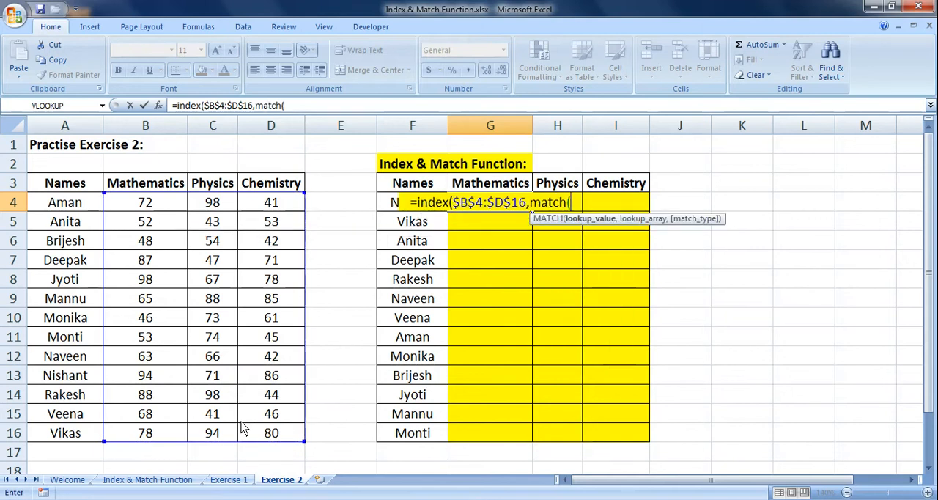
Nest a MATCH as the row number with the first name cell as lookup value, locking only its column as $F4.
left_click(394, 224)
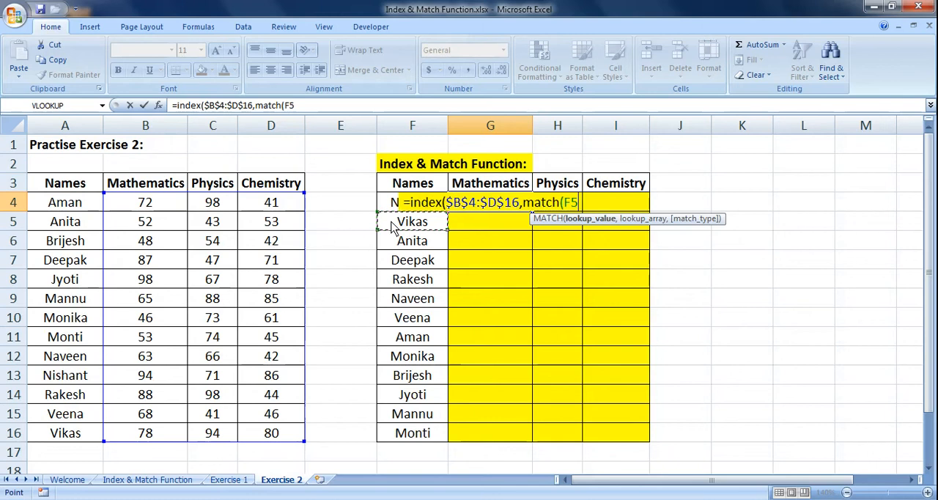
key("Up")
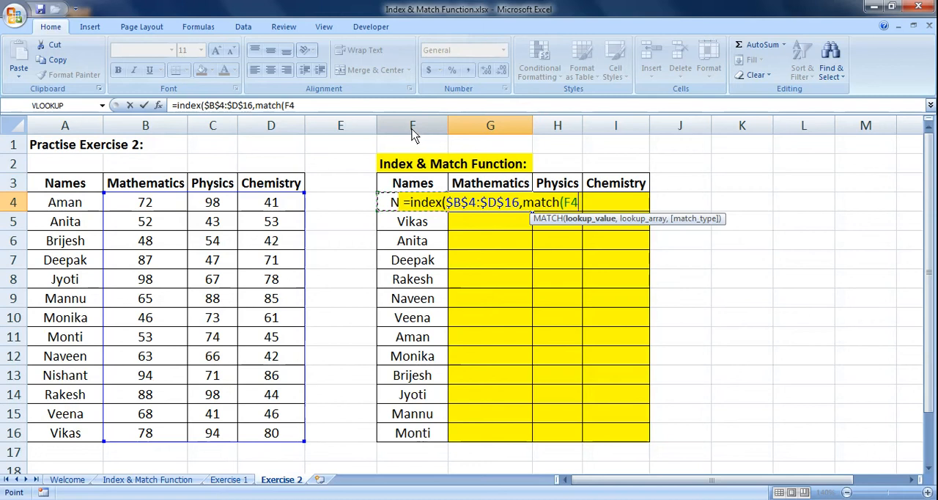
key("F4")
key("F4")
key("F4")
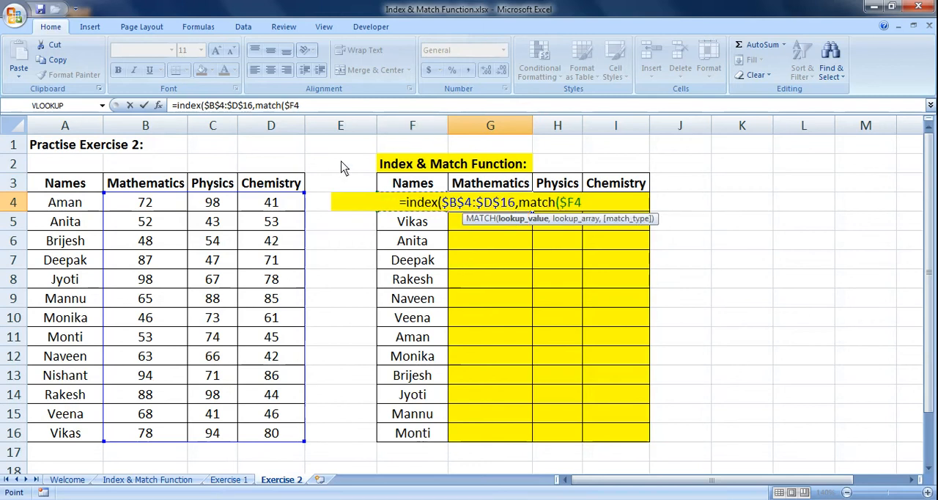
type(",")
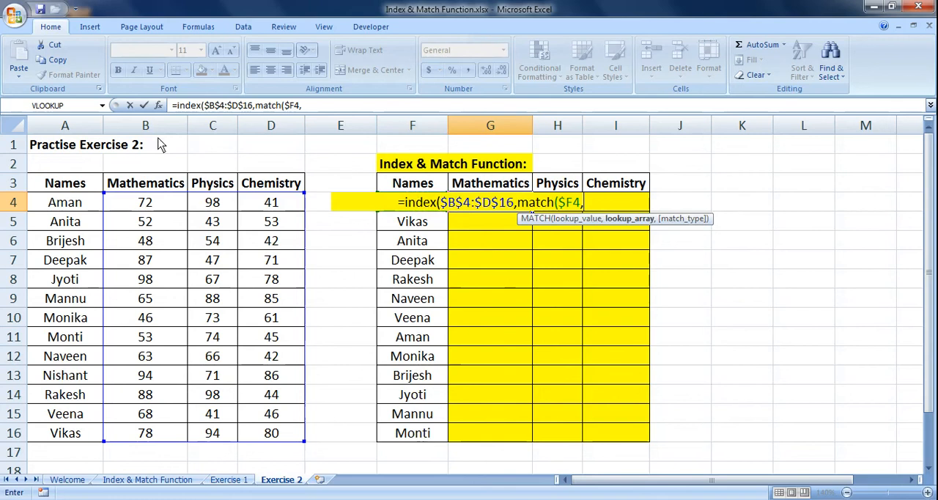
Complete the nested row MATCH with the absolute names range $A$4:$A$16 as lookup array and 0 as match type.
left_click_drag(86, 204, 67, 433)
key("F4")
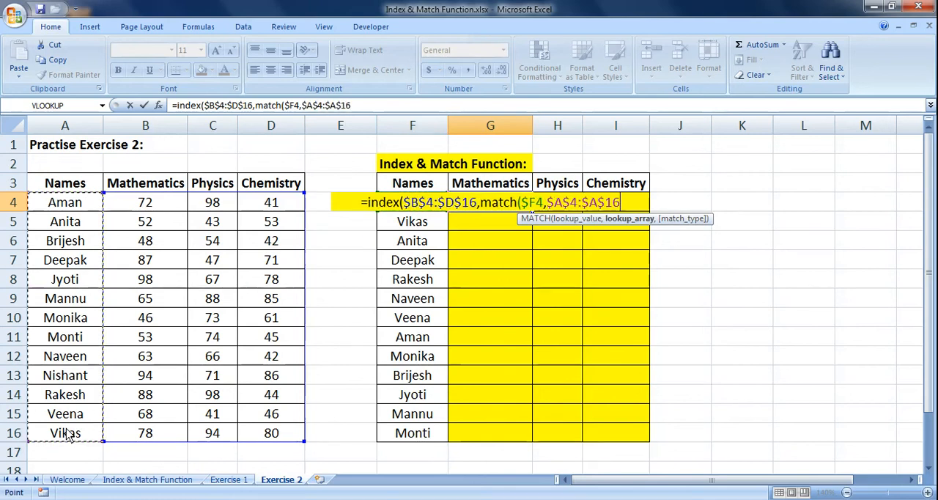
type(",0")
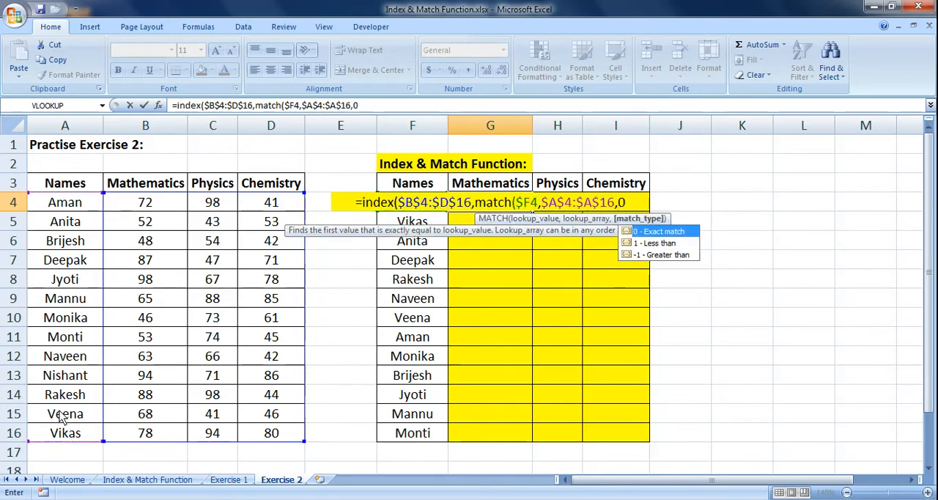
type(")")
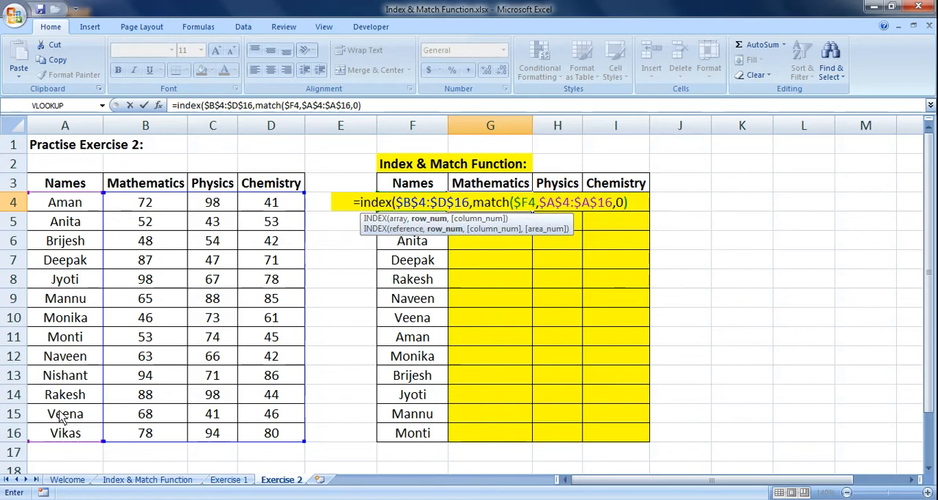
type(",")
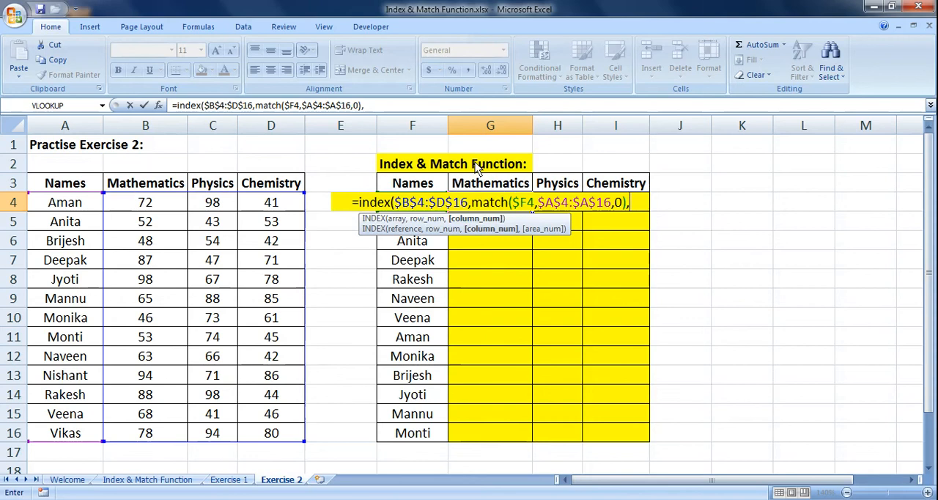
Nest a second MATCH as the column number with the Mathematics heading as lookup value, locking only its row as G$3.
type("match")
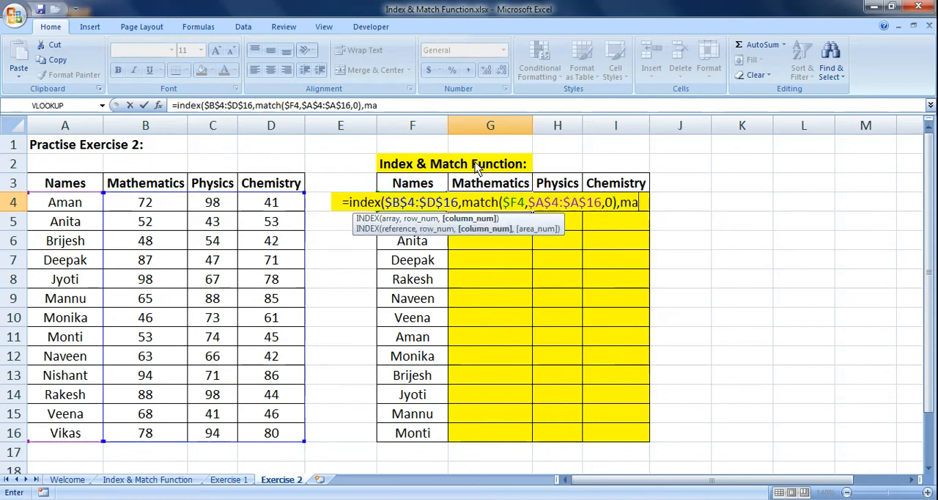
type("(")
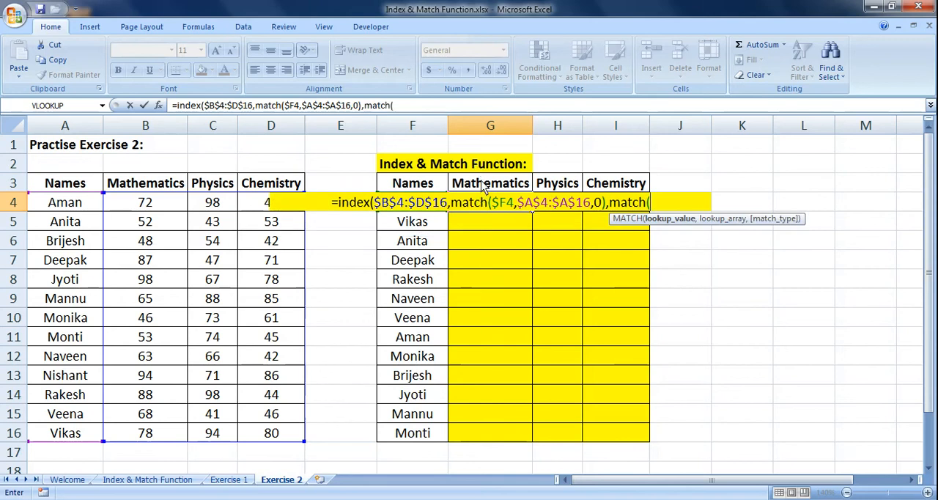
left_click(484, 187)
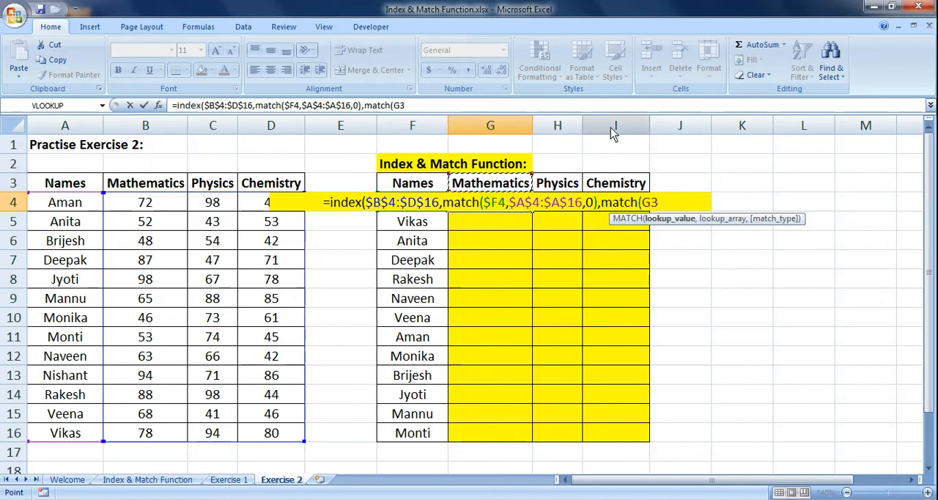
key("F4")
key("F4")
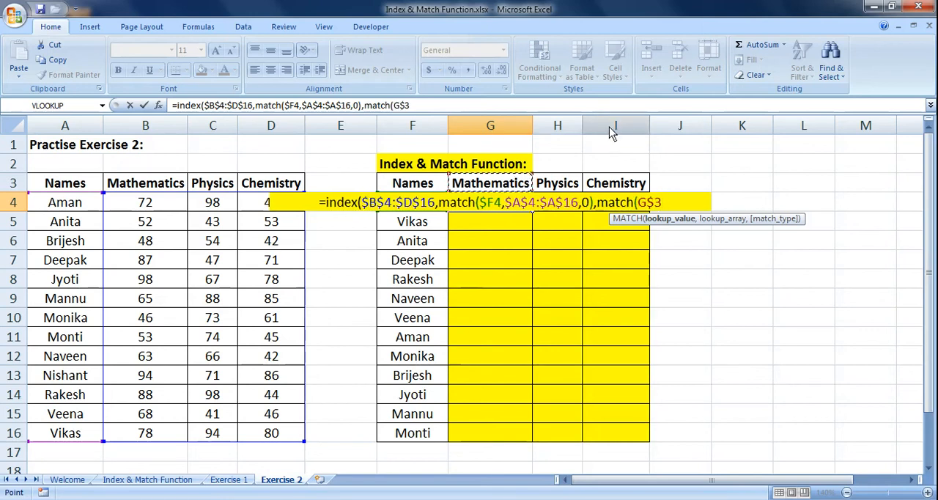
type(",")
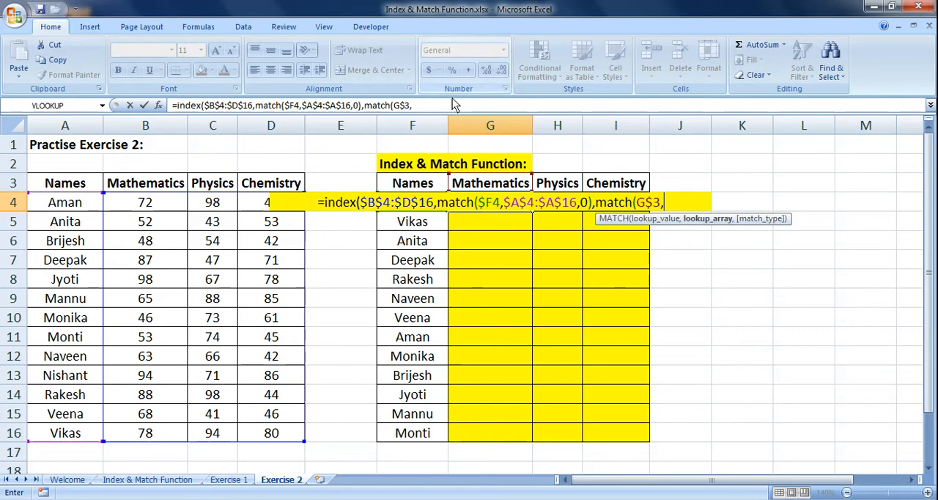
Complete the column MATCH with the absolute headings range $B$3:$D$3 and match type 0, and enter the finished formula in G4.
left_click_drag(116, 187, 262, 189)
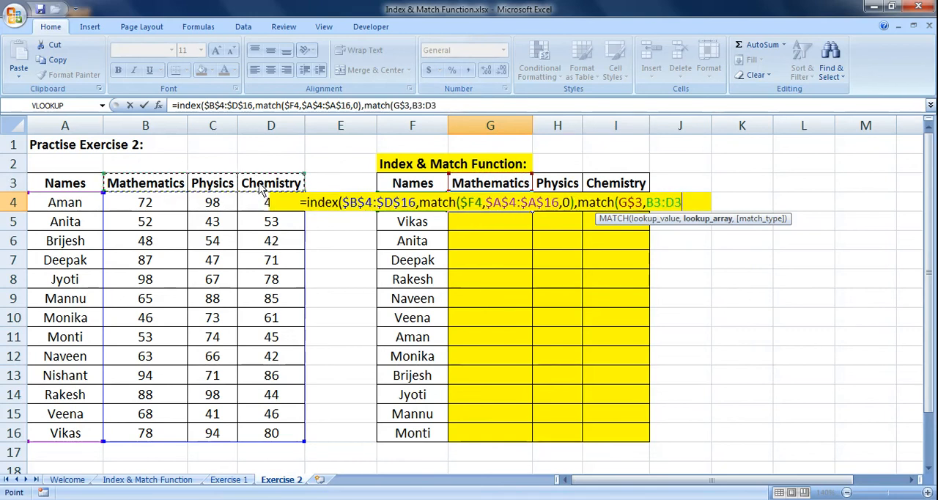
key("F4")
type(",0")
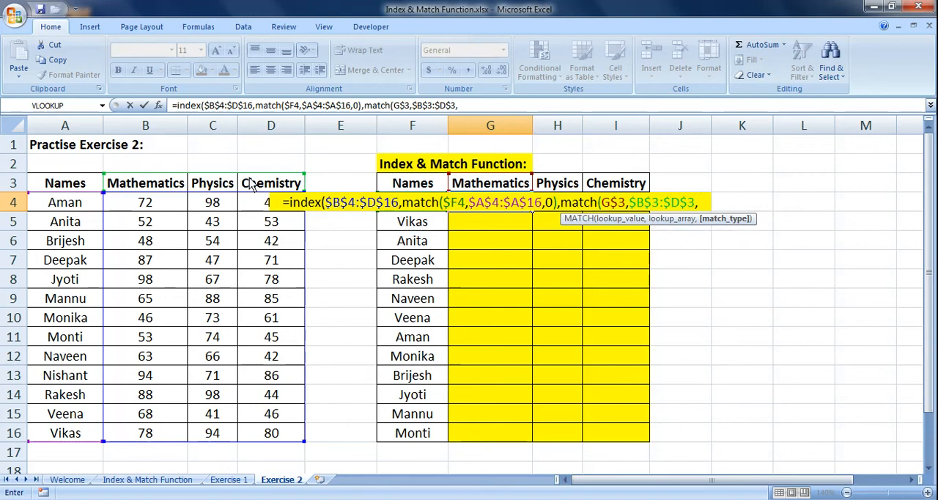
type(")")
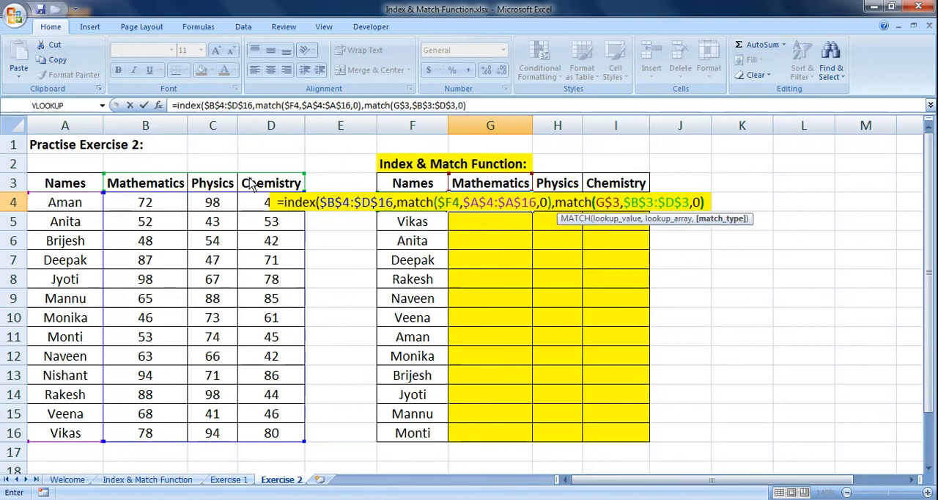
type(")")
key("Return")
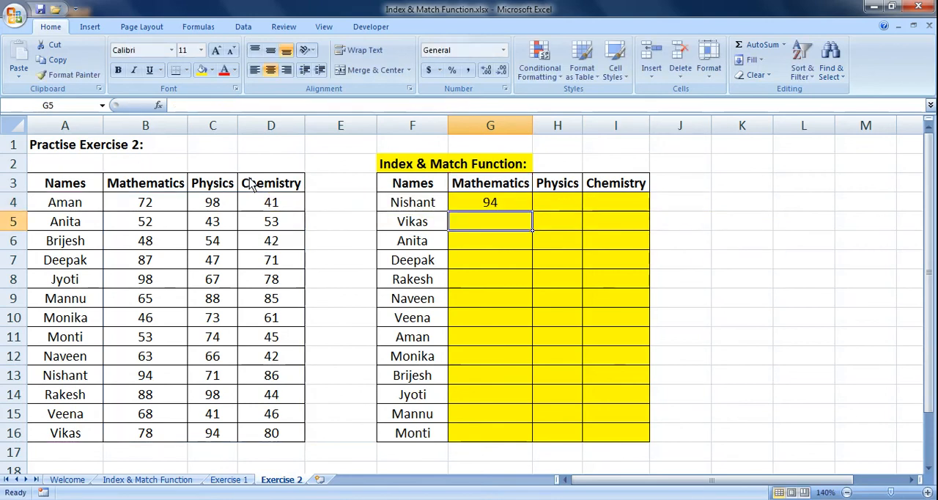
Fill the G4 formula down the Mathematics results column to G16.
left_click(509, 208)
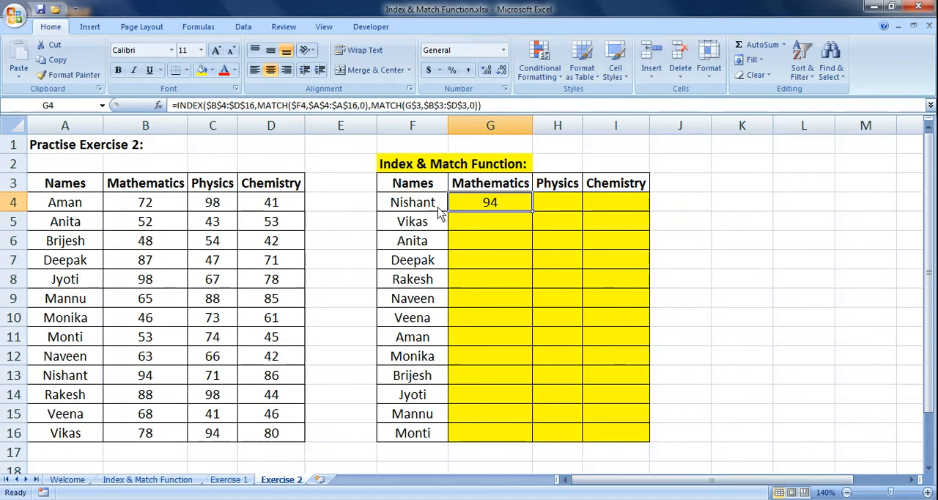
left_click_drag(90, 374, 134, 377)
left_click(510, 208)
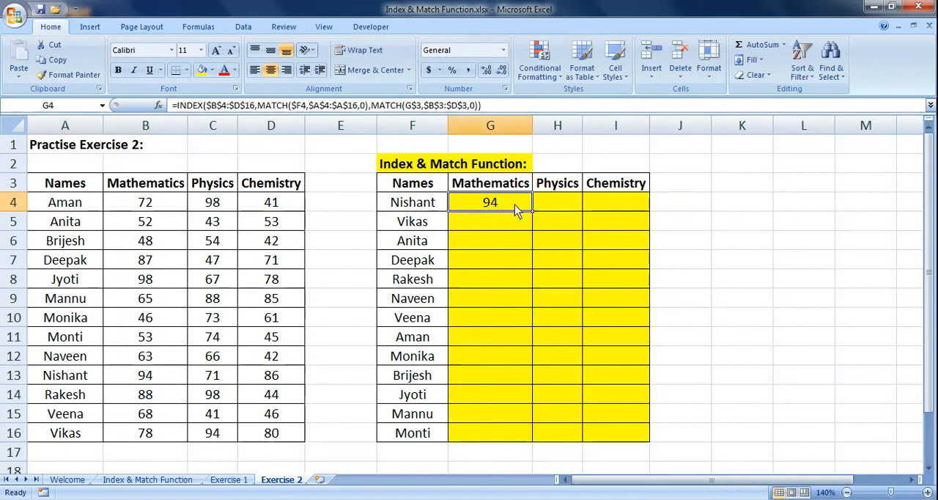
double_click(532, 212)
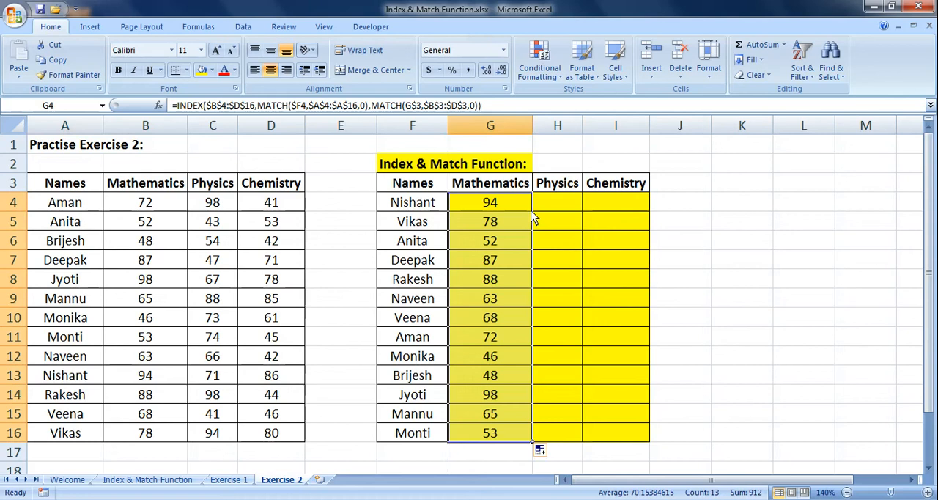
Check the Mathematics results in rows 11 and 15 against the source table, and extend the formula across Physics and Chemistry through I16.
left_click(505, 338)
left_click(433, 339)
key("shift+Right")
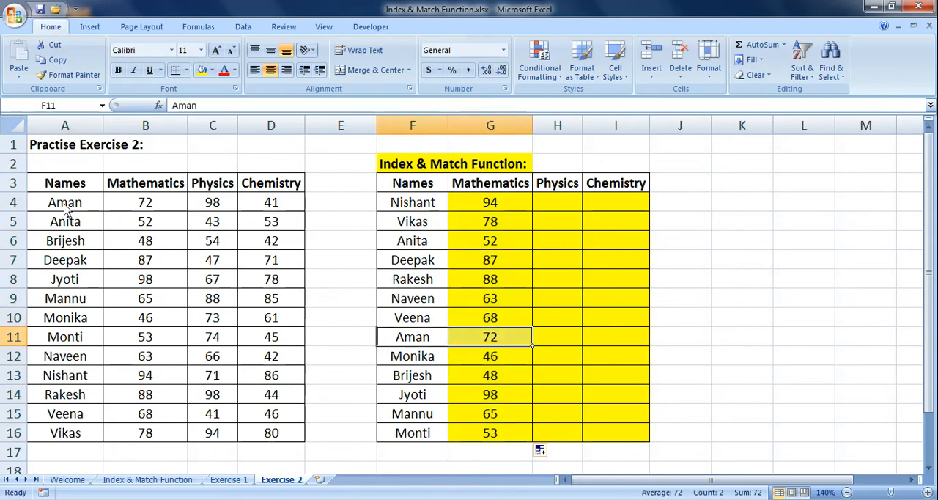
left_click_drag(65, 208, 130, 211)
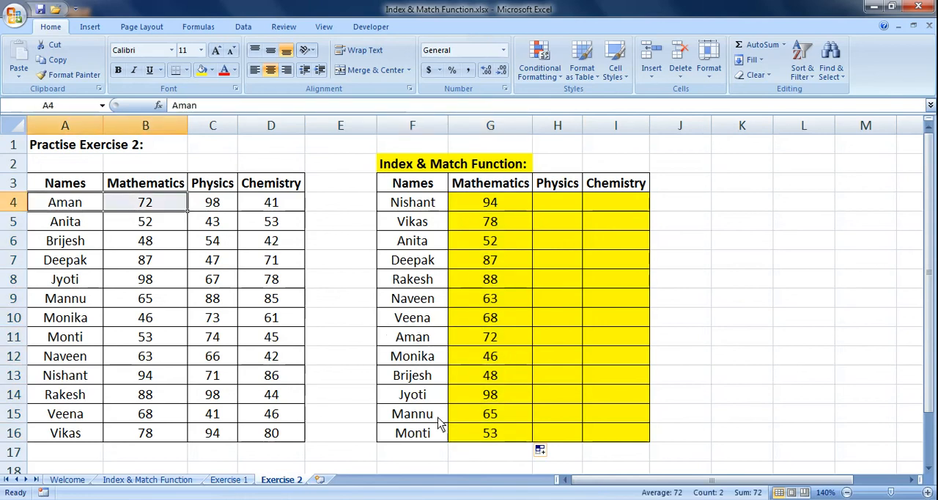
left_click_drag(440, 424, 488, 416)
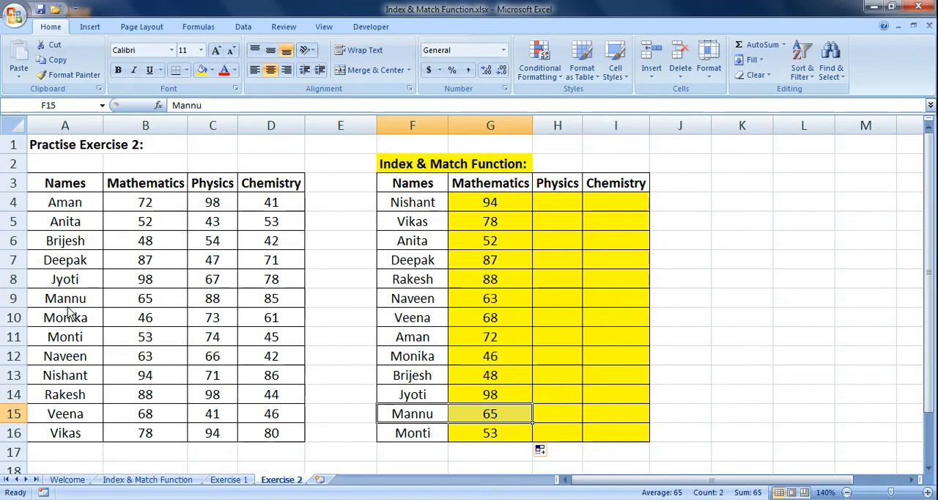
left_click_drag(66, 299, 139, 297)
left_click_drag(513, 206, 649, 444)
Compare the Physics result in H7 and the Chemistry result in I16 with the matching names' marks in the source table.
left_click(566, 261)
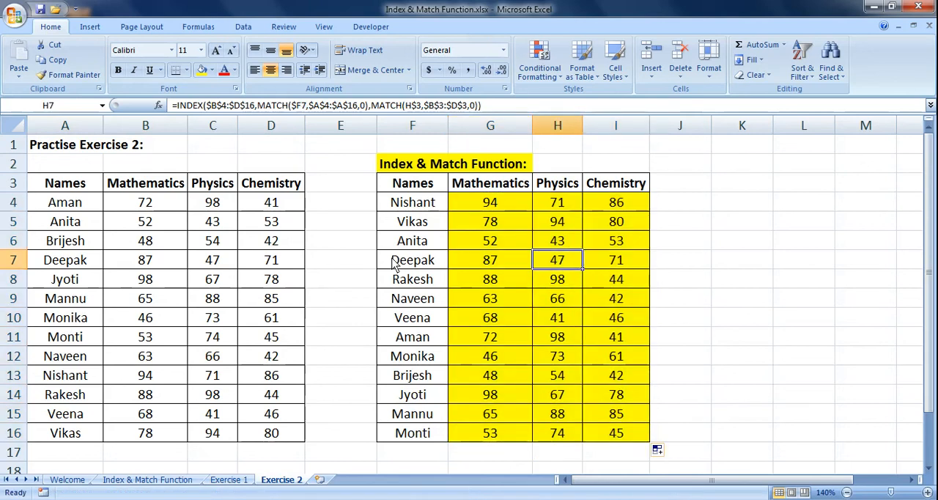
left_click(421, 262)
left_click(555, 184)
left_click(571, 263)
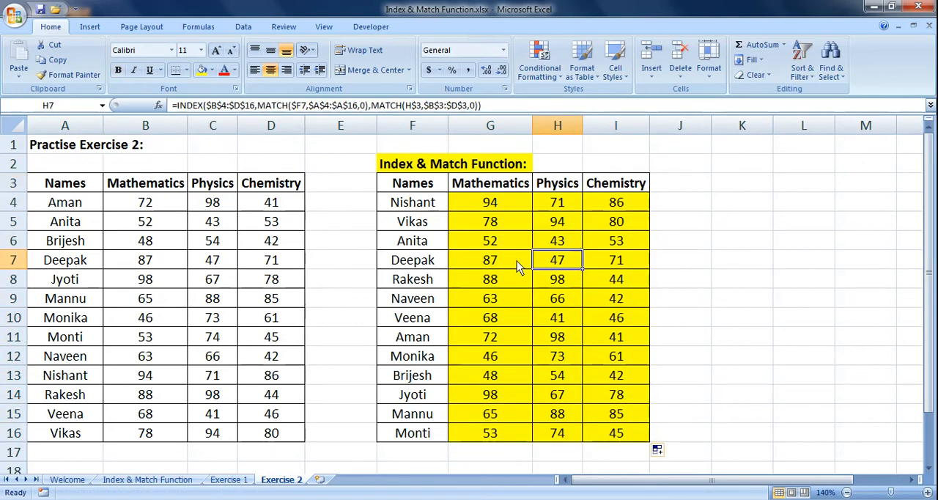
left_click(76, 267)
left_click(232, 264)
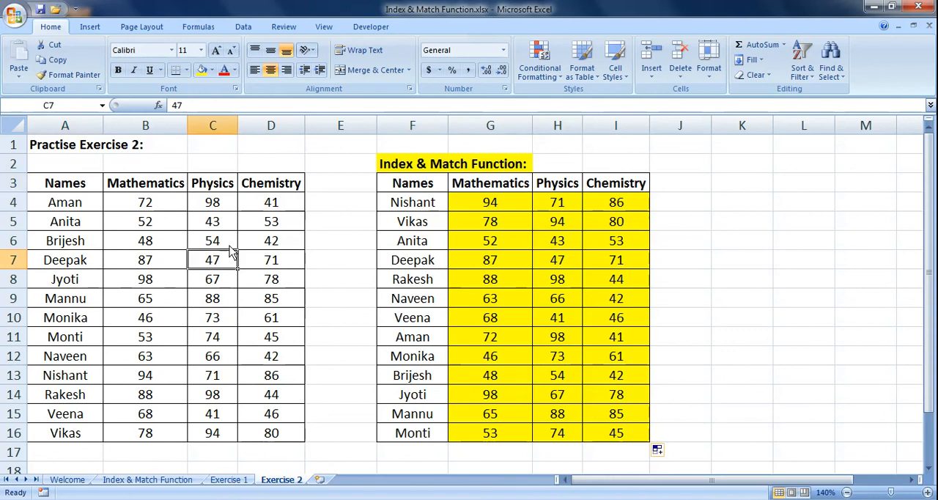
left_click(222, 184)
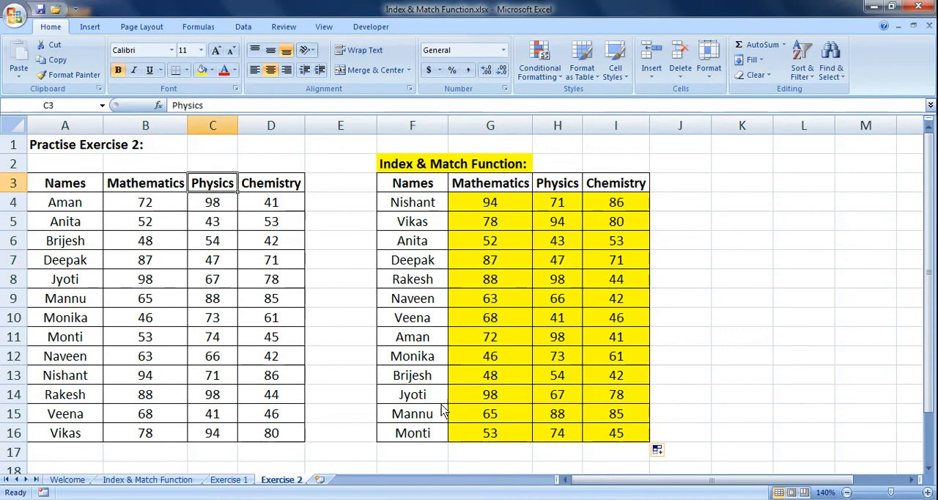
left_click(429, 434)
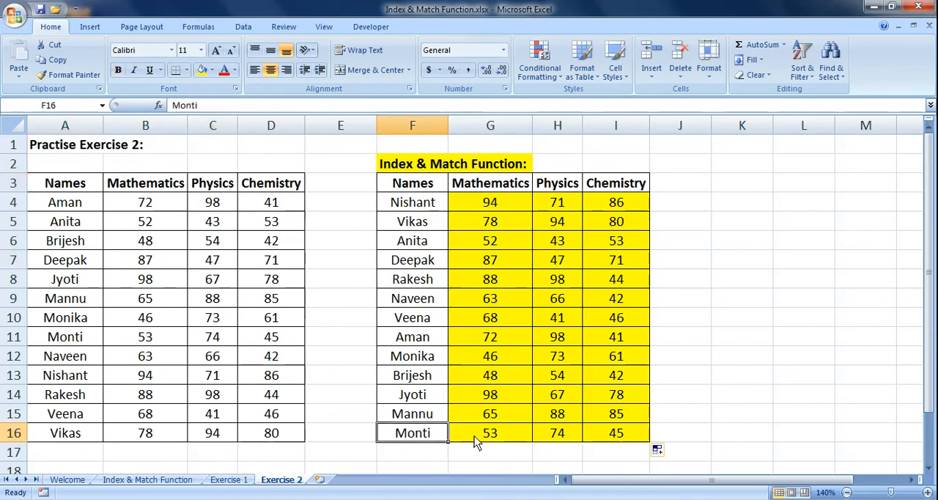
left_click(590, 437)
left_click(73, 340)
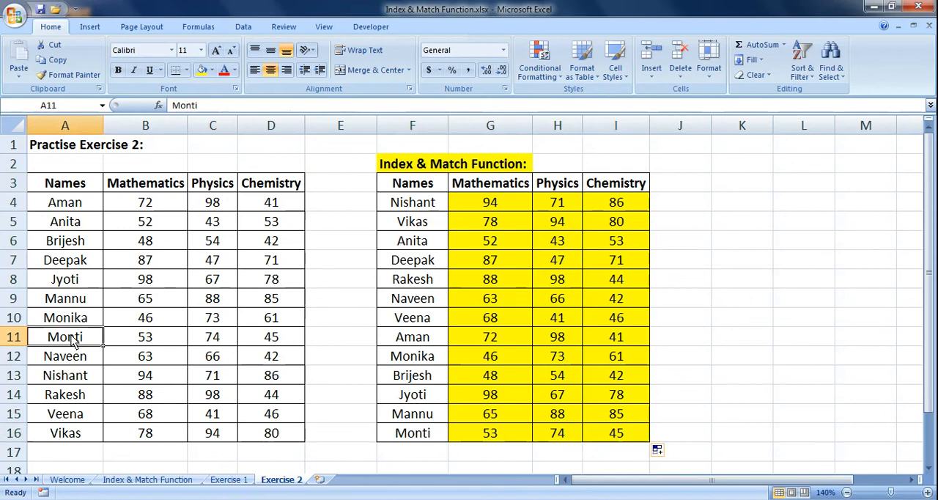
left_click(281, 342)
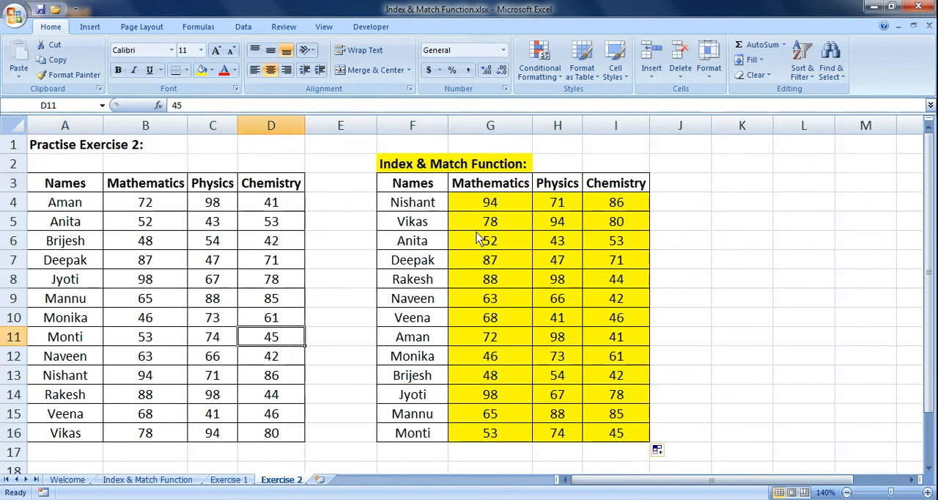
Slightly narrow the empty column E between the source table and the results table.
left_click(410, 147)
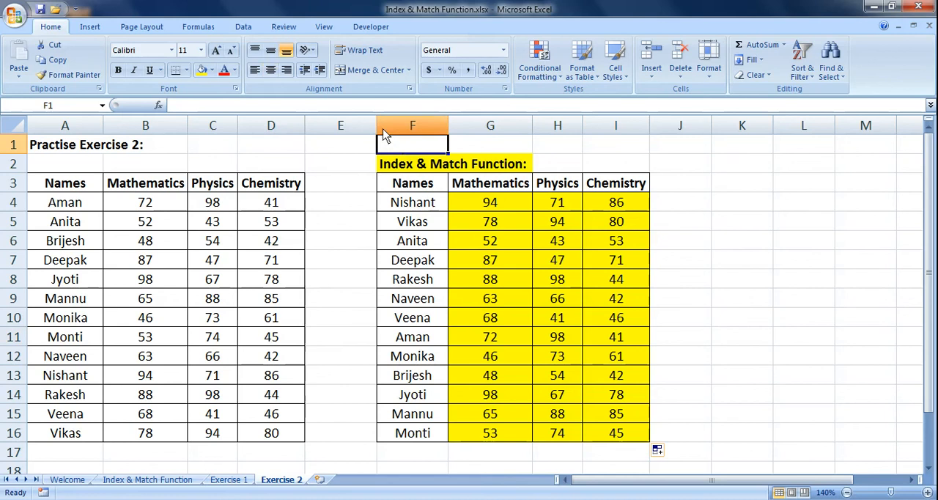
left_click_drag(376, 124, 366, 130)
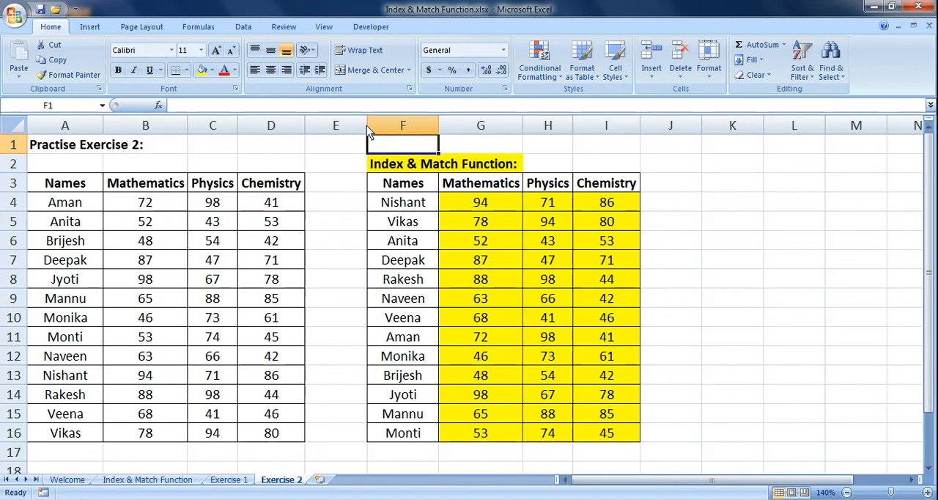
left_click(379, 170)
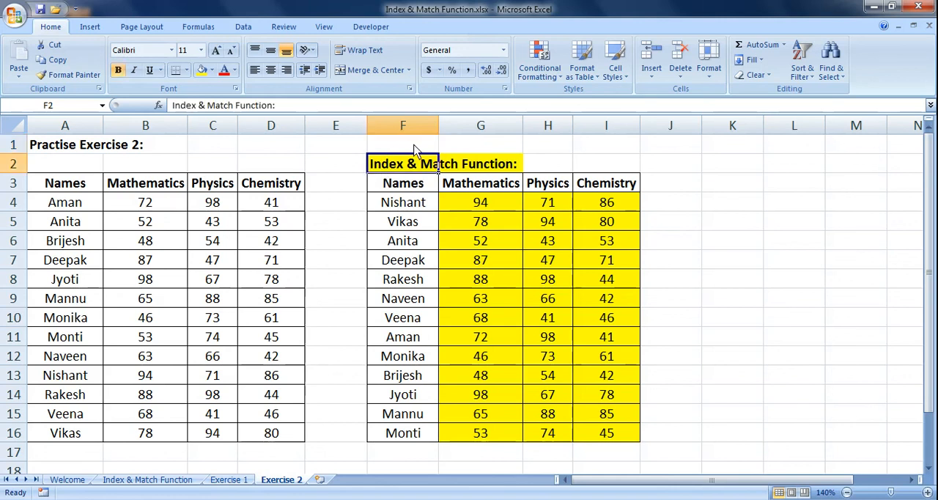
left_click(415, 145)
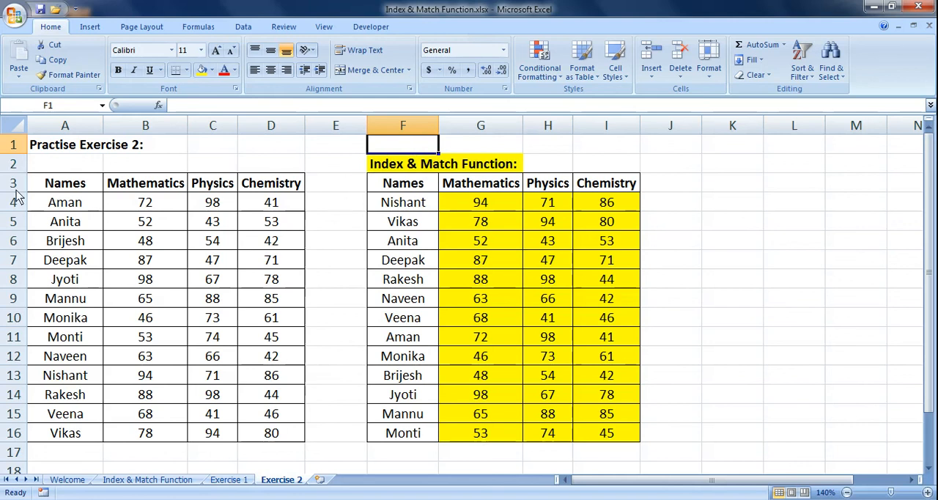
Examine the source headings and marks, and compare the G4 lookup result with that name's Mathematics mark in row 13.
left_click_drag(56, 188, 267, 194)
left_click(402, 169)
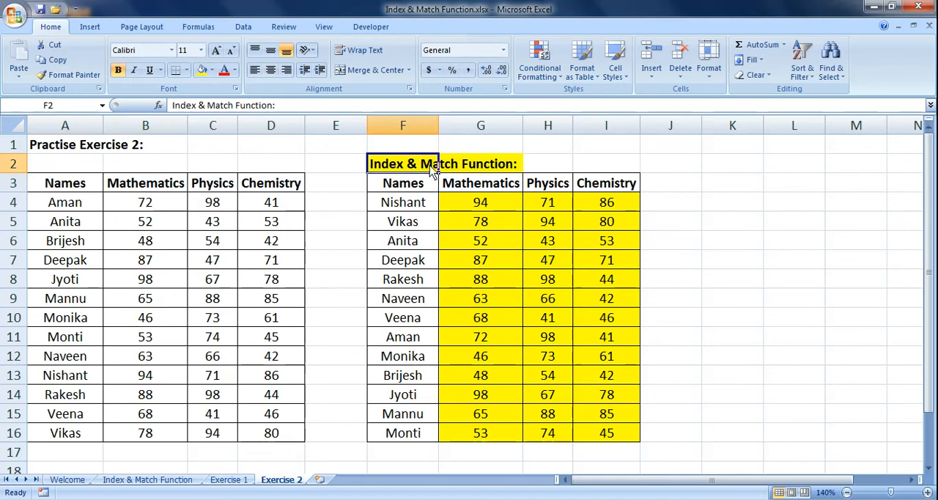
left_click(63, 205)
left_click(223, 207)
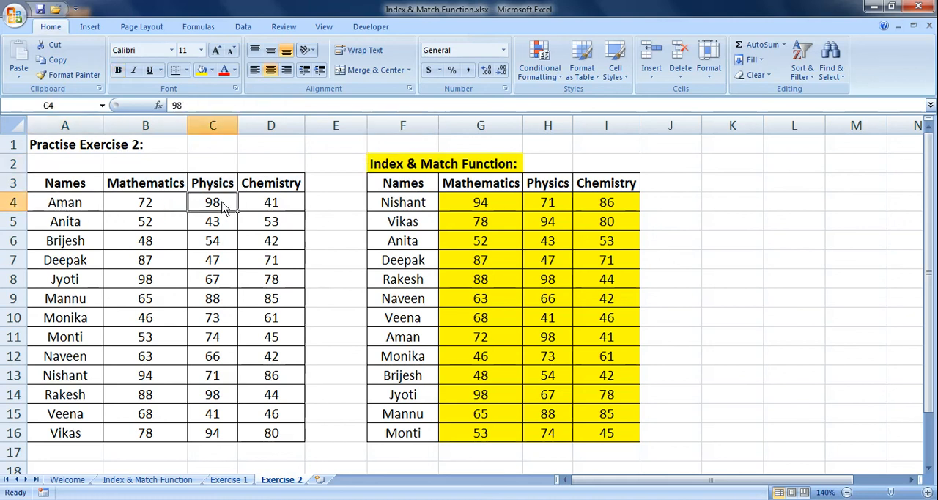
left_click(150, 227)
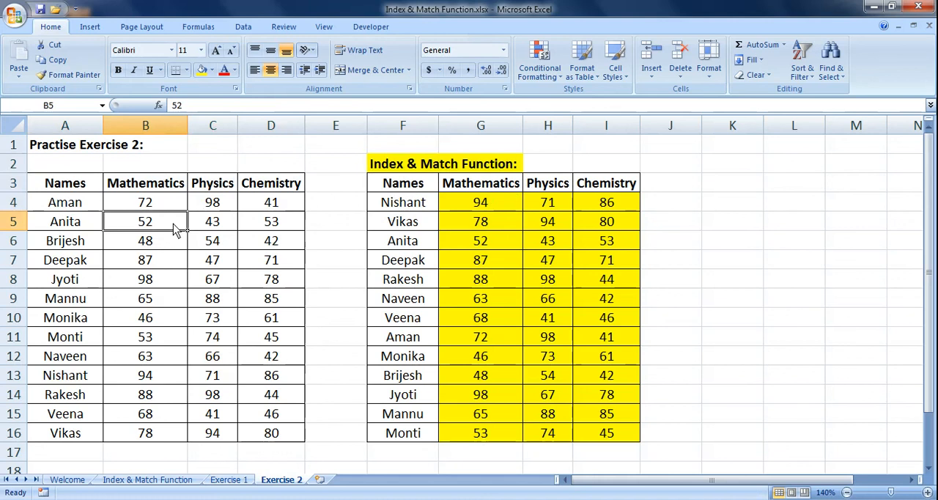
left_click(471, 222)
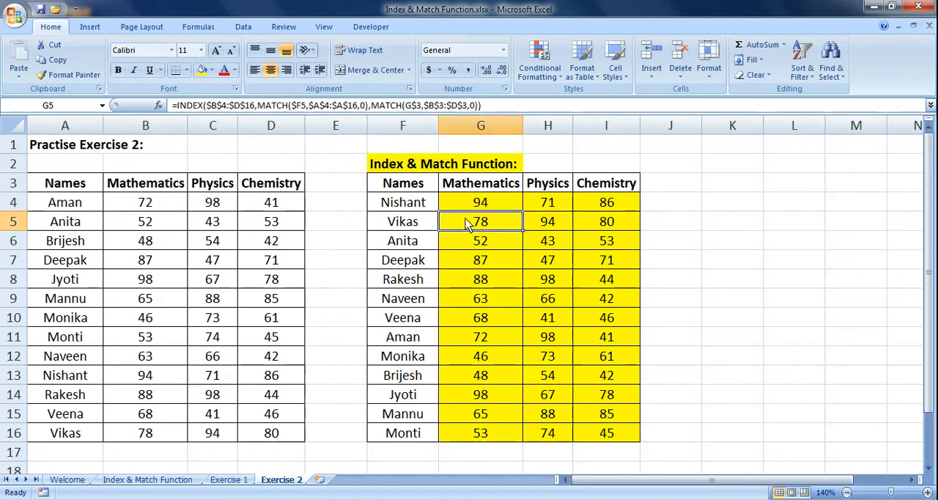
left_click(474, 212)
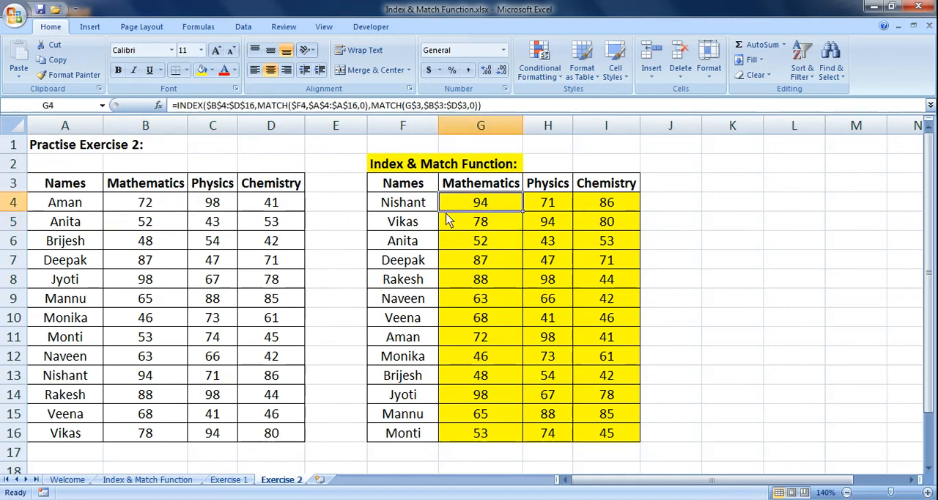
left_click(64, 381)
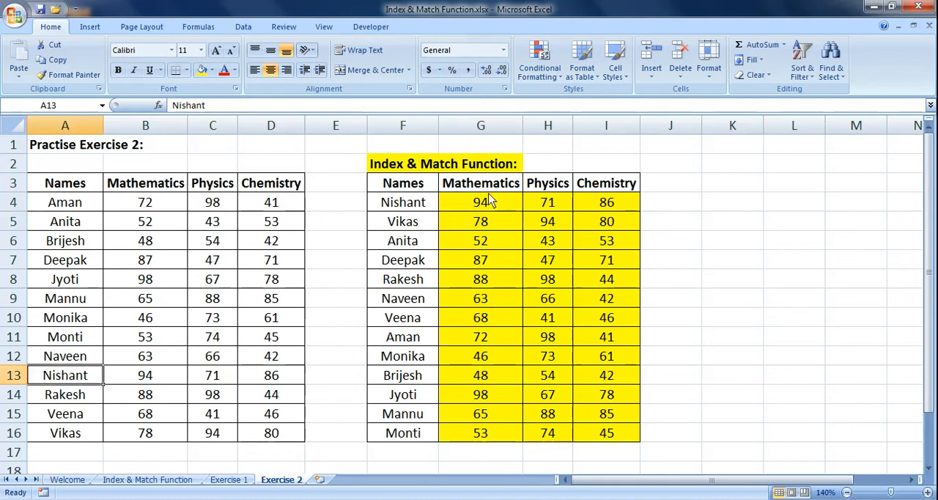
left_click(116, 383)
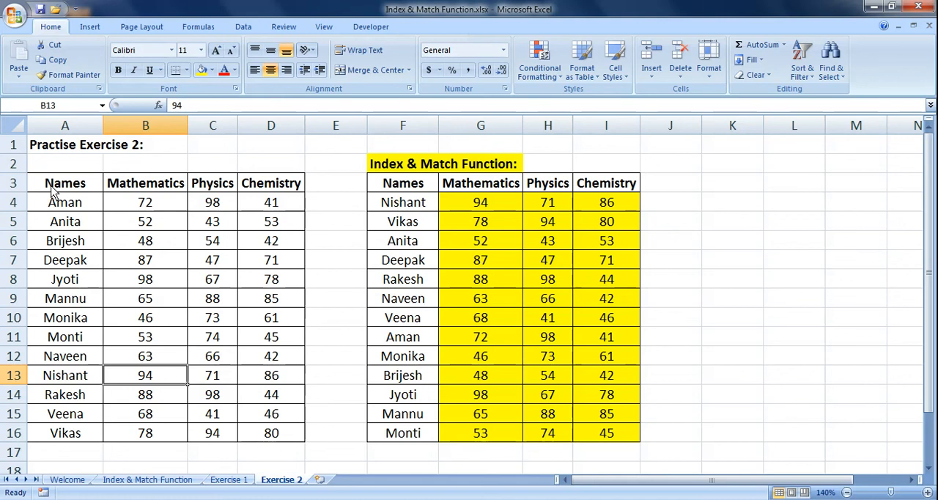
Review the source table's heading row, its first two rows of marks, and the row 13 name with its Mathematics mark.
left_click_drag(58, 185, 252, 192)
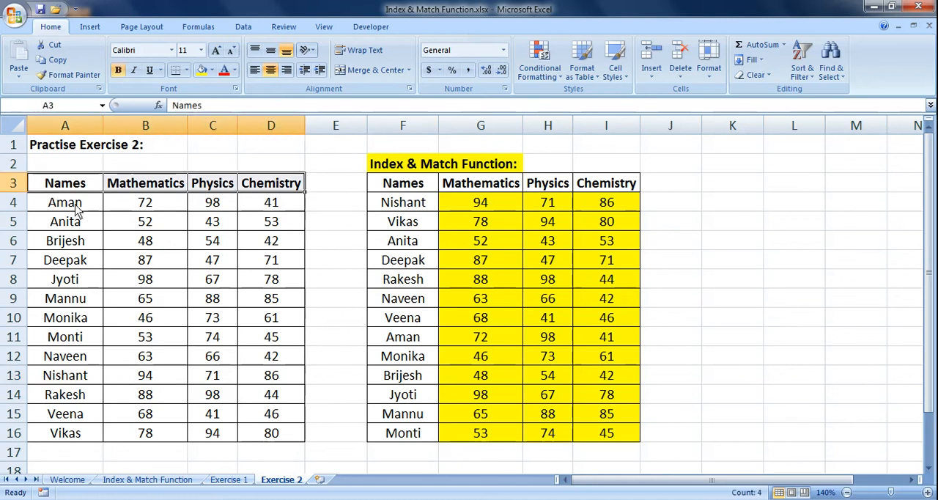
left_click_drag(74, 208, 277, 211)
left_click(83, 228)
left_click_drag(83, 228, 270, 223)
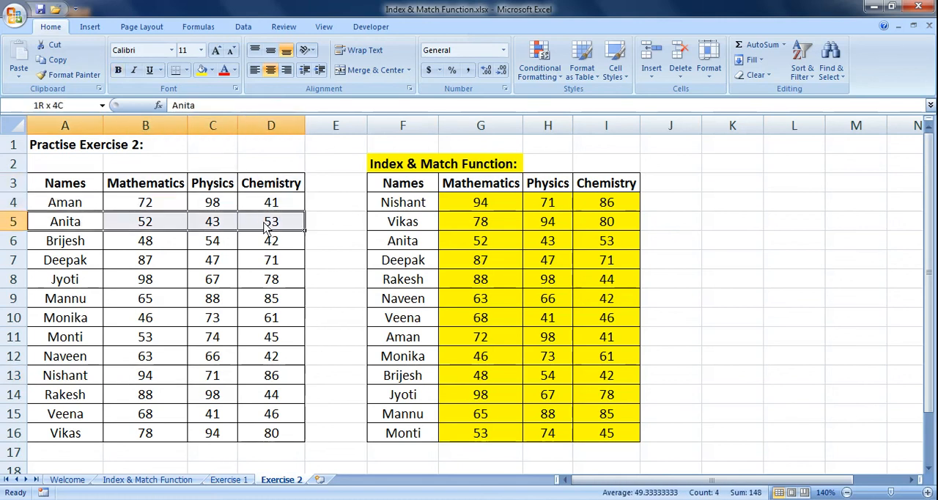
left_click(68, 375)
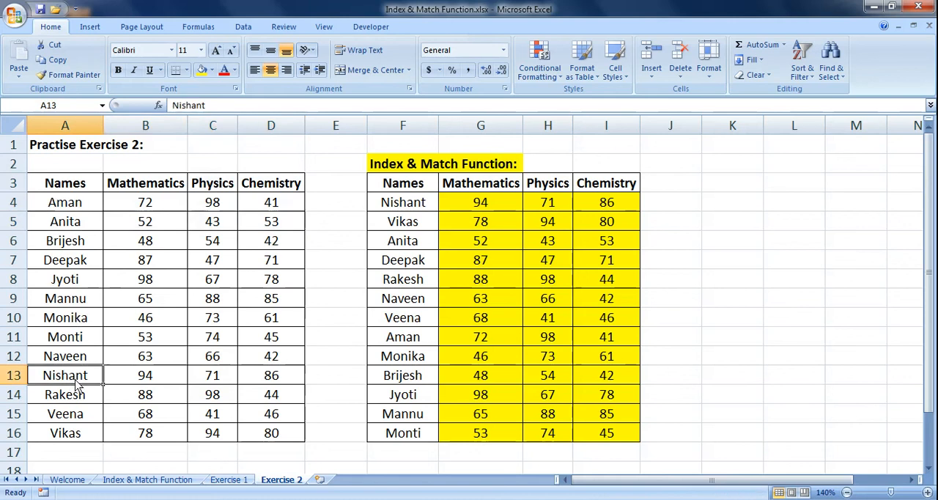
left_click_drag(68, 376, 139, 376)
left_click(145, 377)
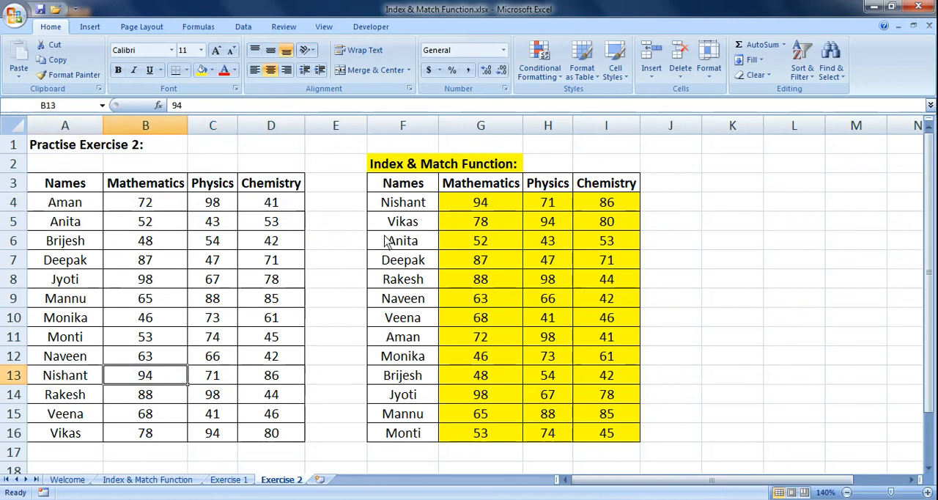
left_click(404, 145)
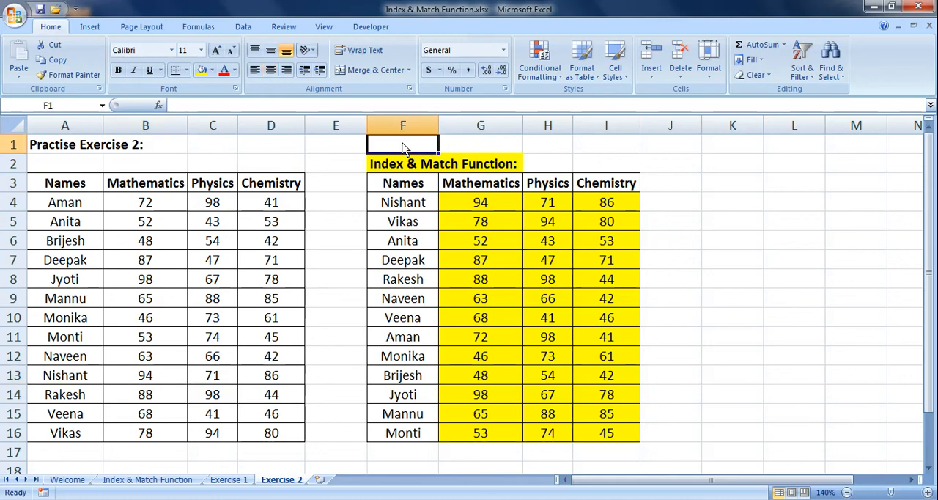